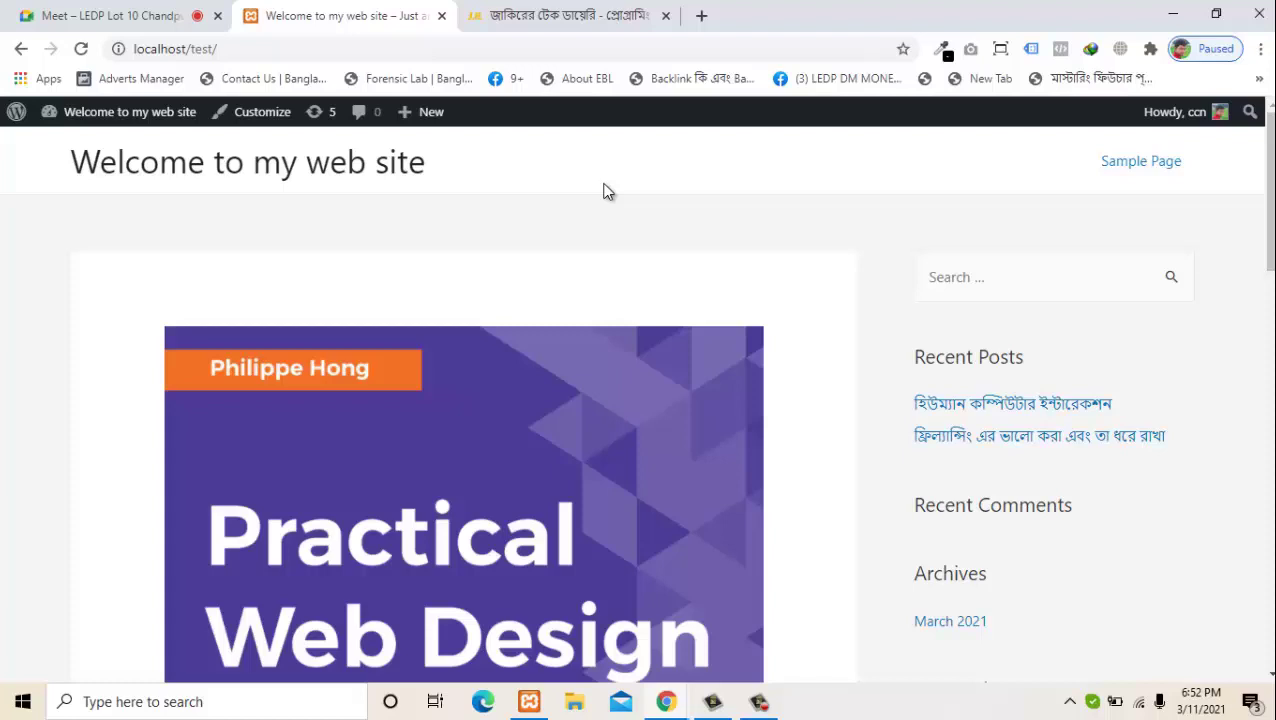
- Go to the site's admin dashboard and view the list of all posts
mouse_move(115, 124)
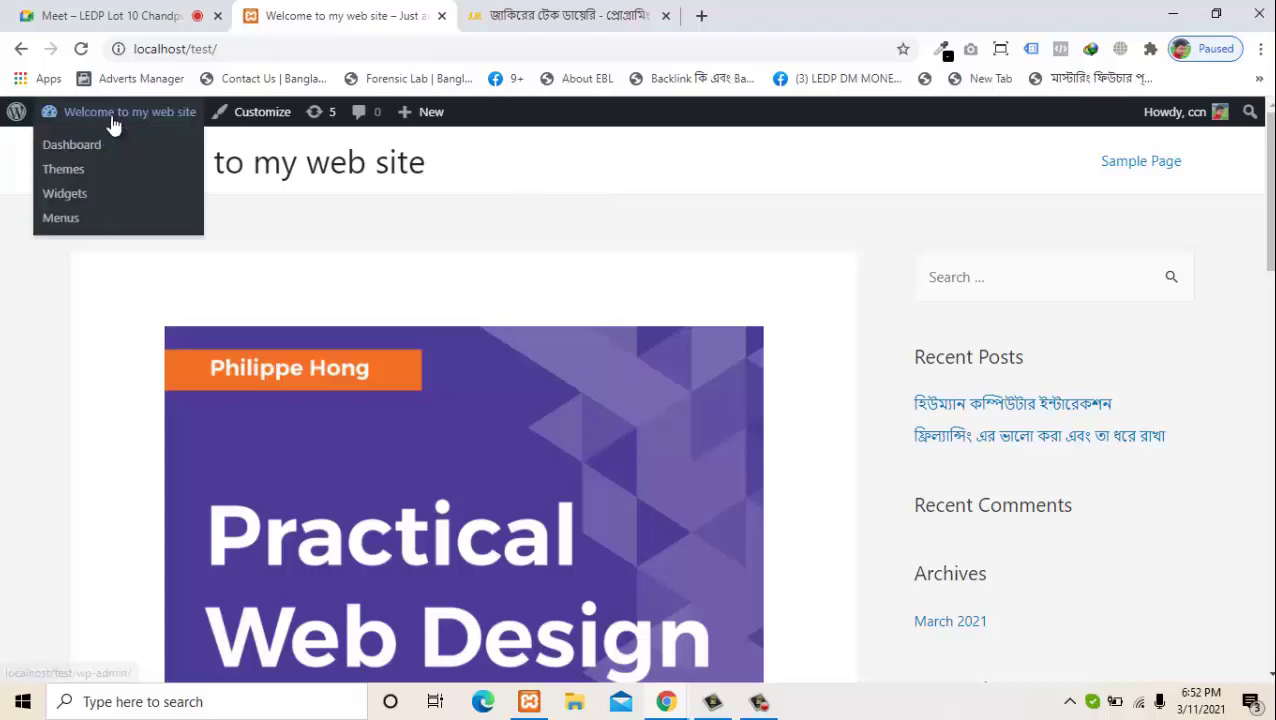
left_click(84, 146)
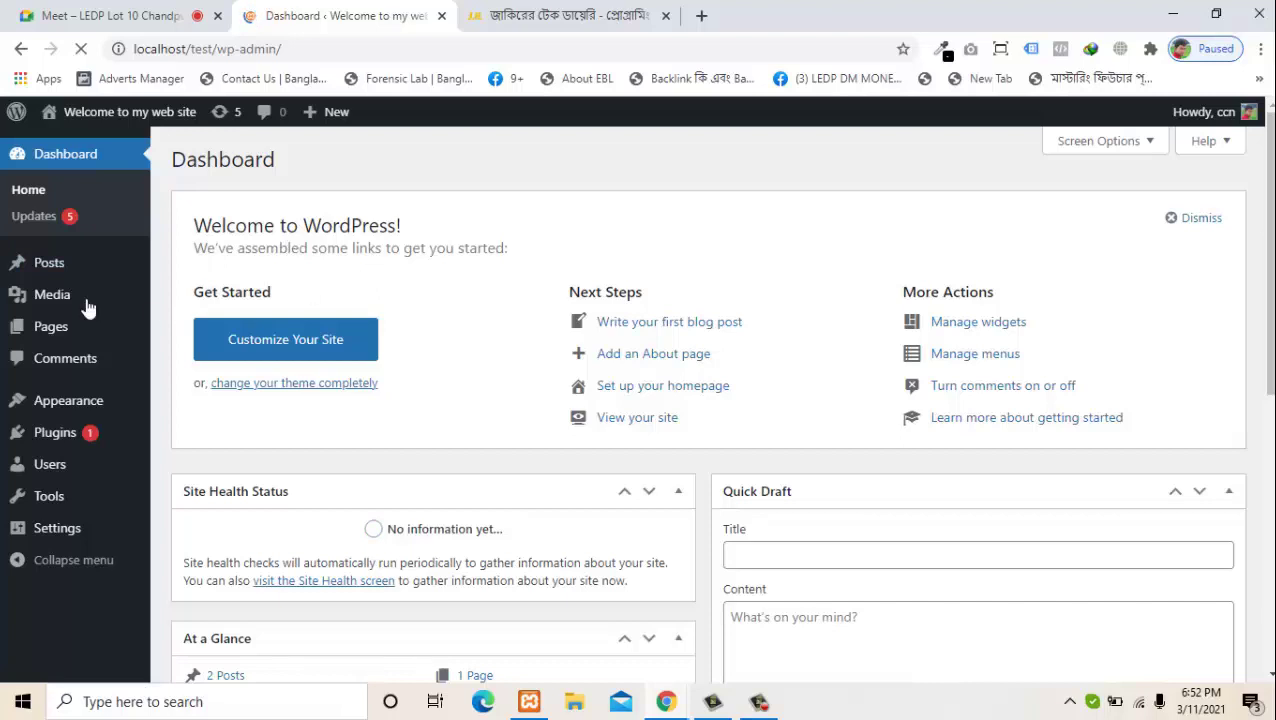
left_click(52, 294)
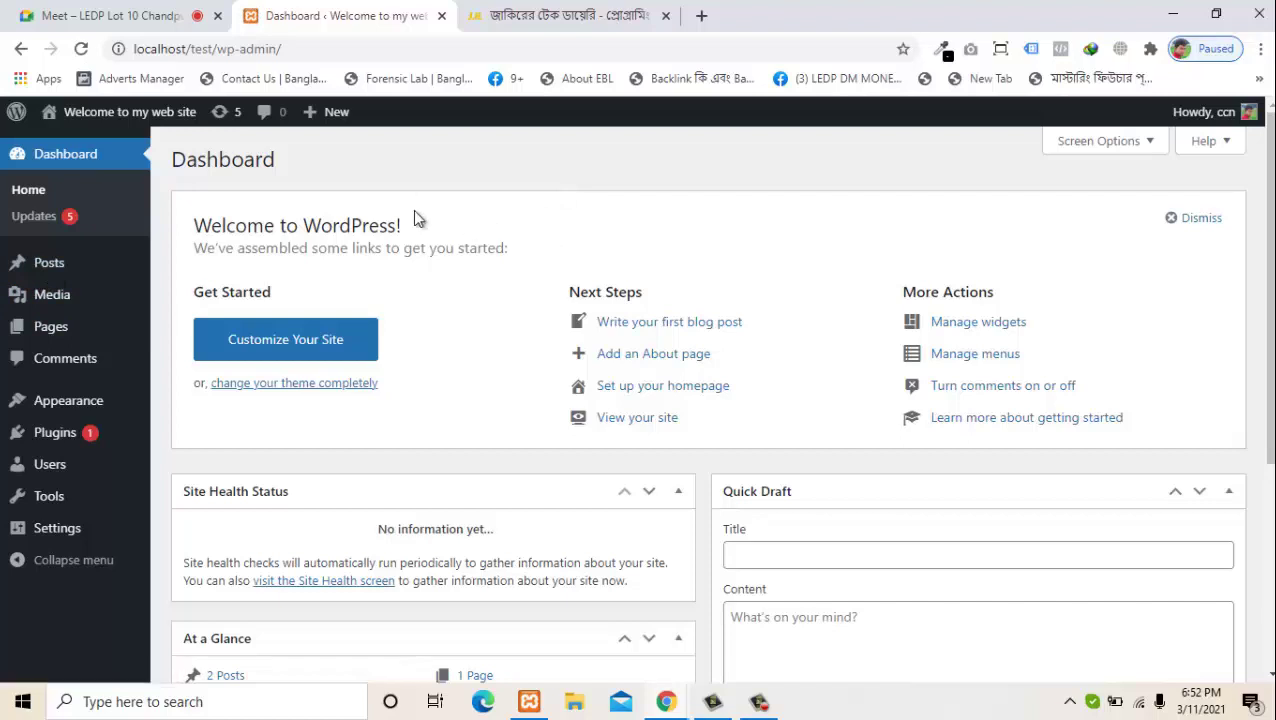
mouse_move(48, 270)
mouse_move(85, 259)
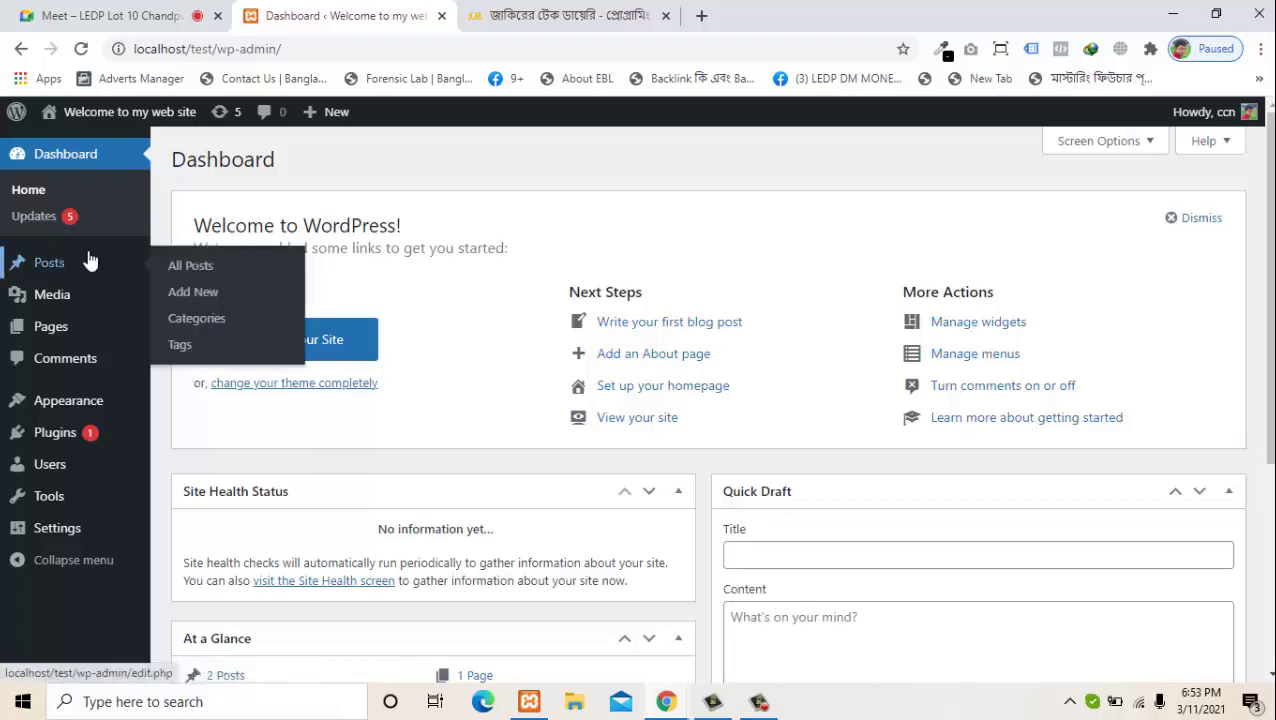
left_click(199, 276)
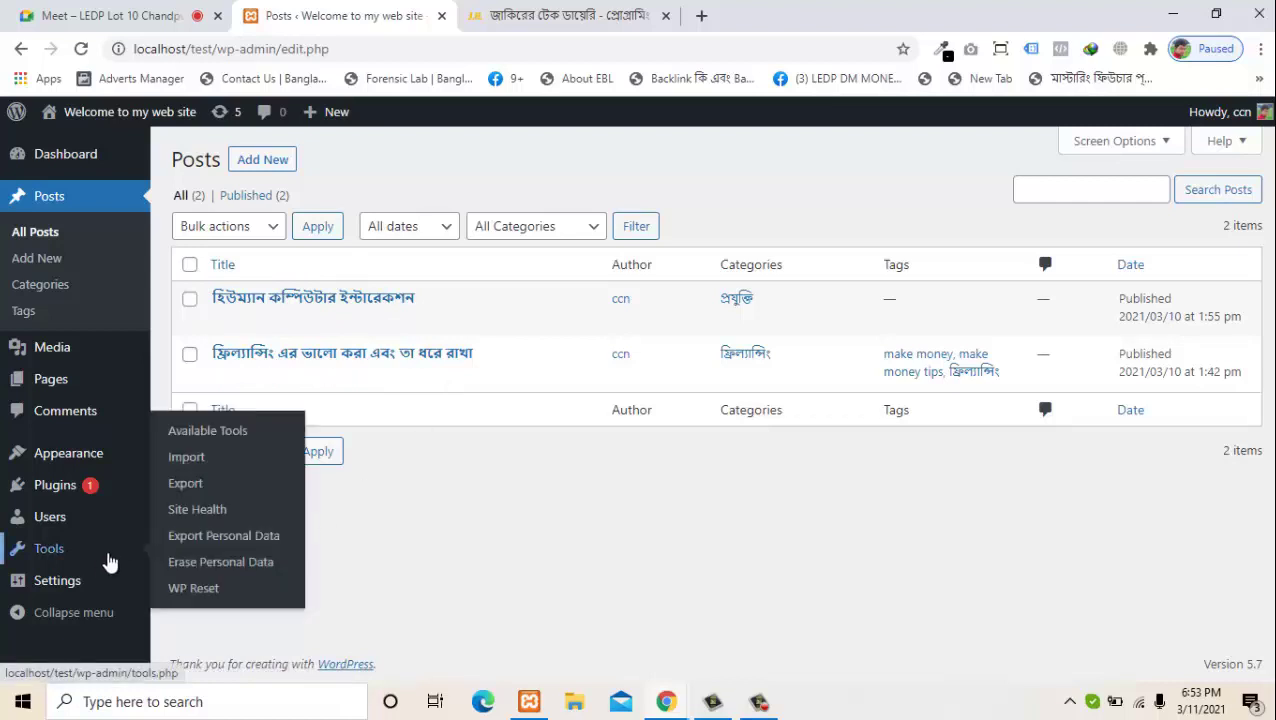
- Search the plugins available to add for "Duplicate post" and browse the matching plugins
mouse_move(88, 484)
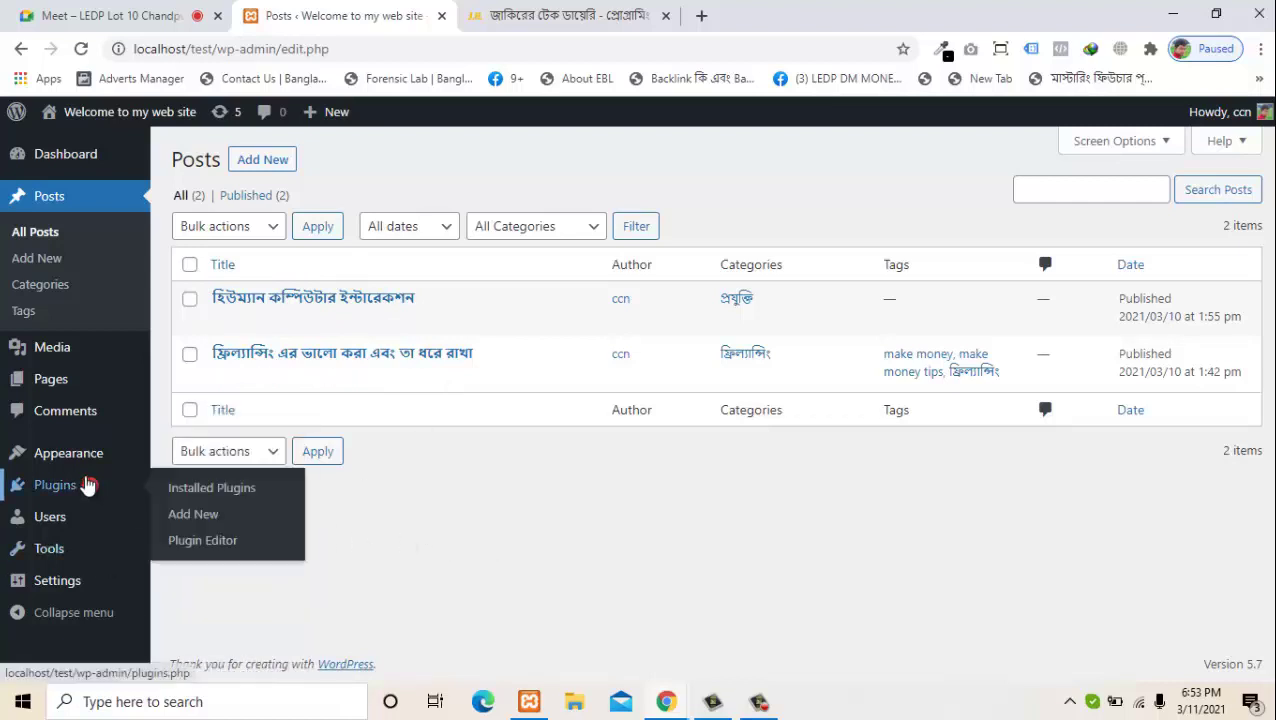
left_click(220, 521)
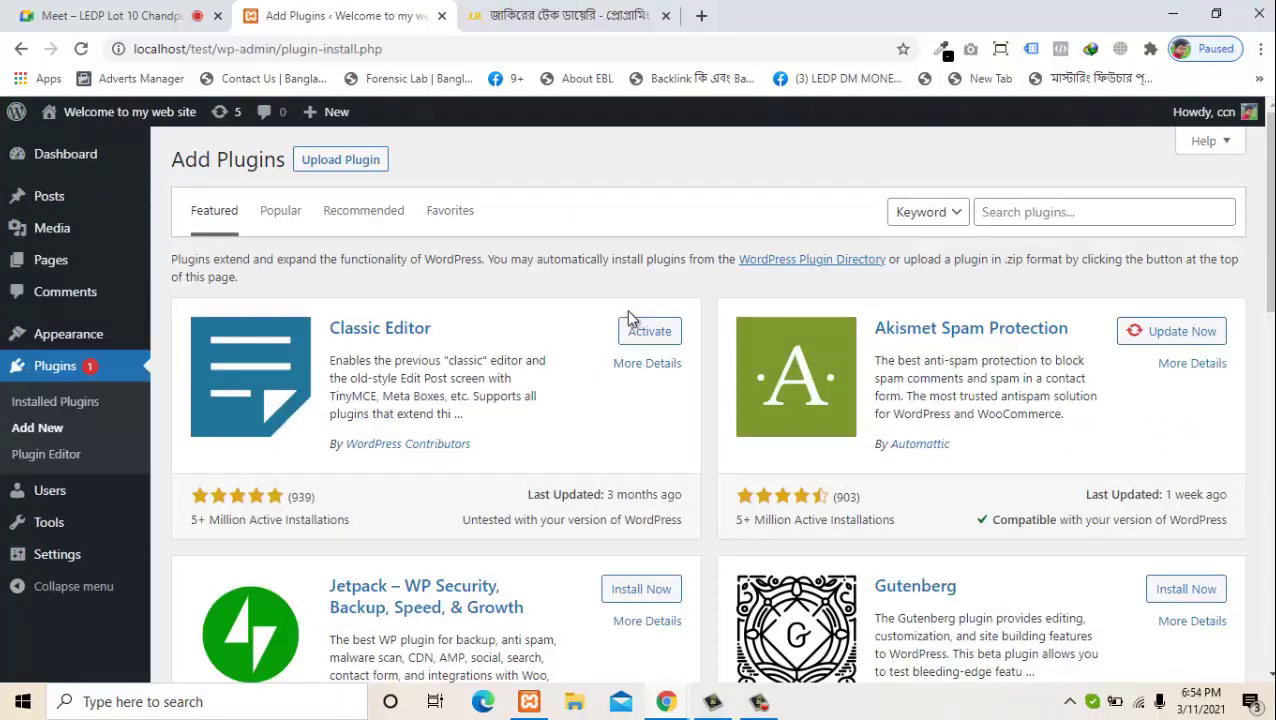
left_click(1100, 212)
type("Duplicate post")
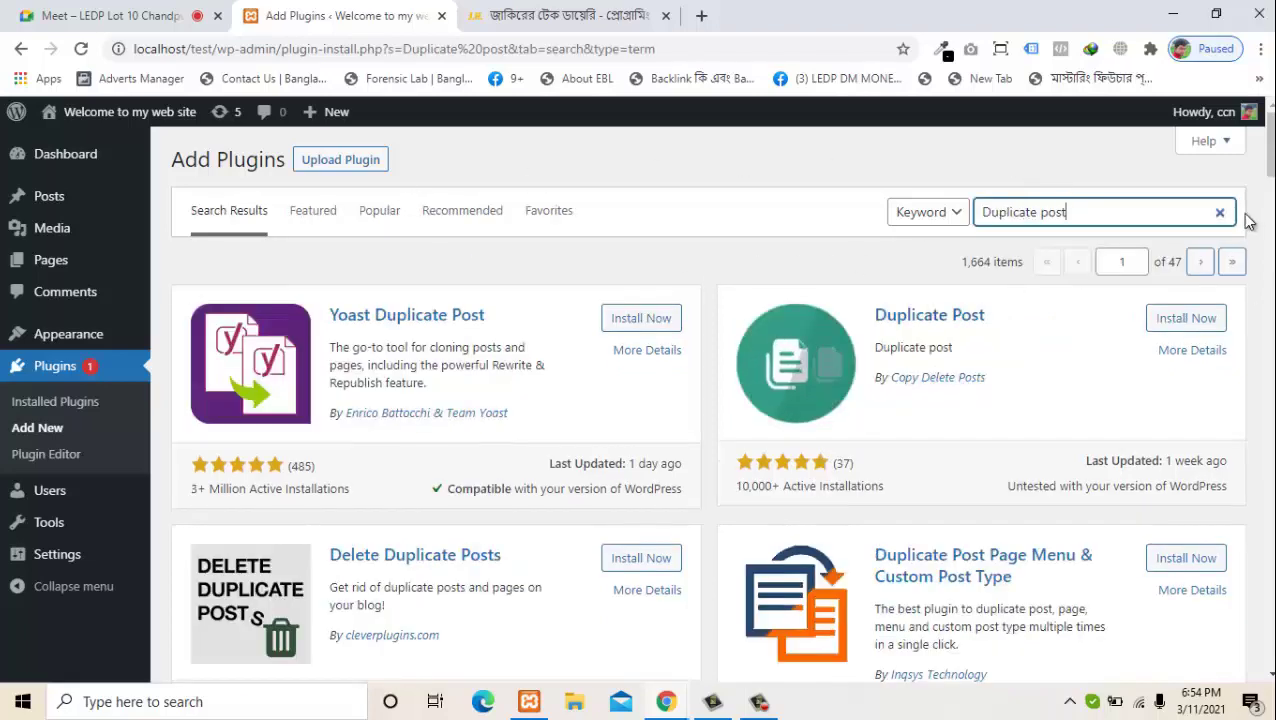
scroll(708, 400, "down", 4)
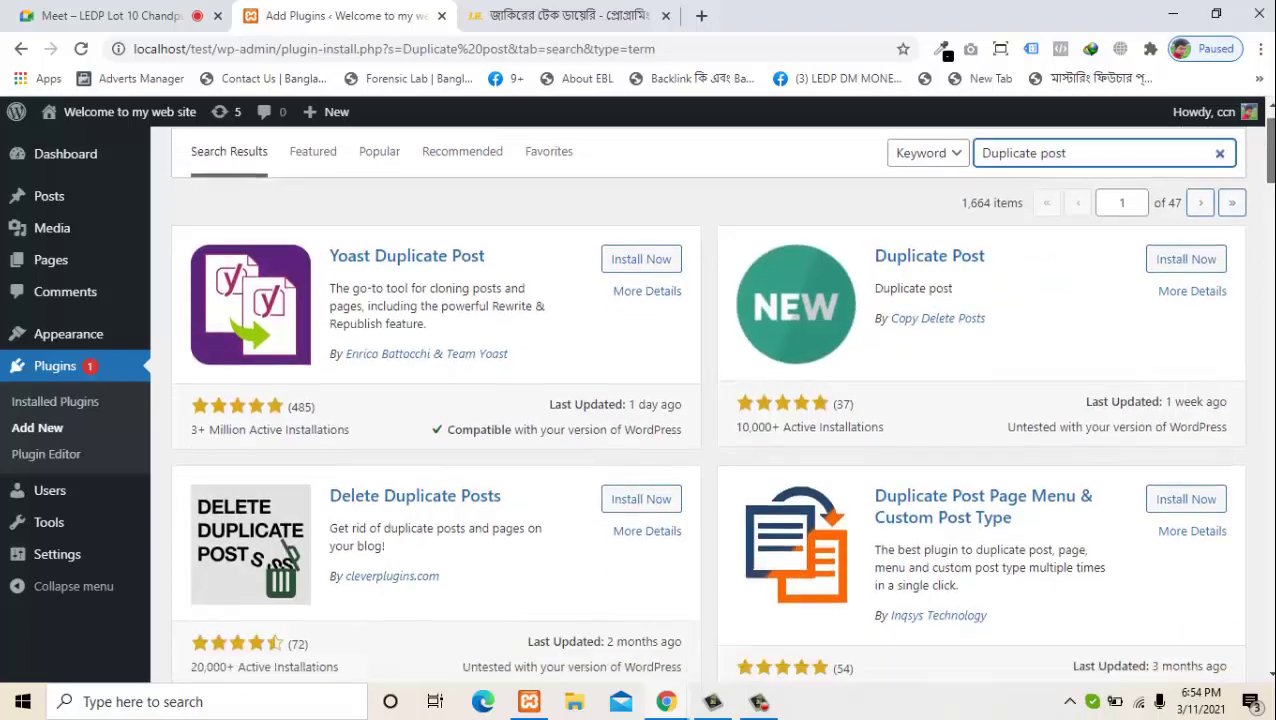
scroll(1272, 214, "down", 2)
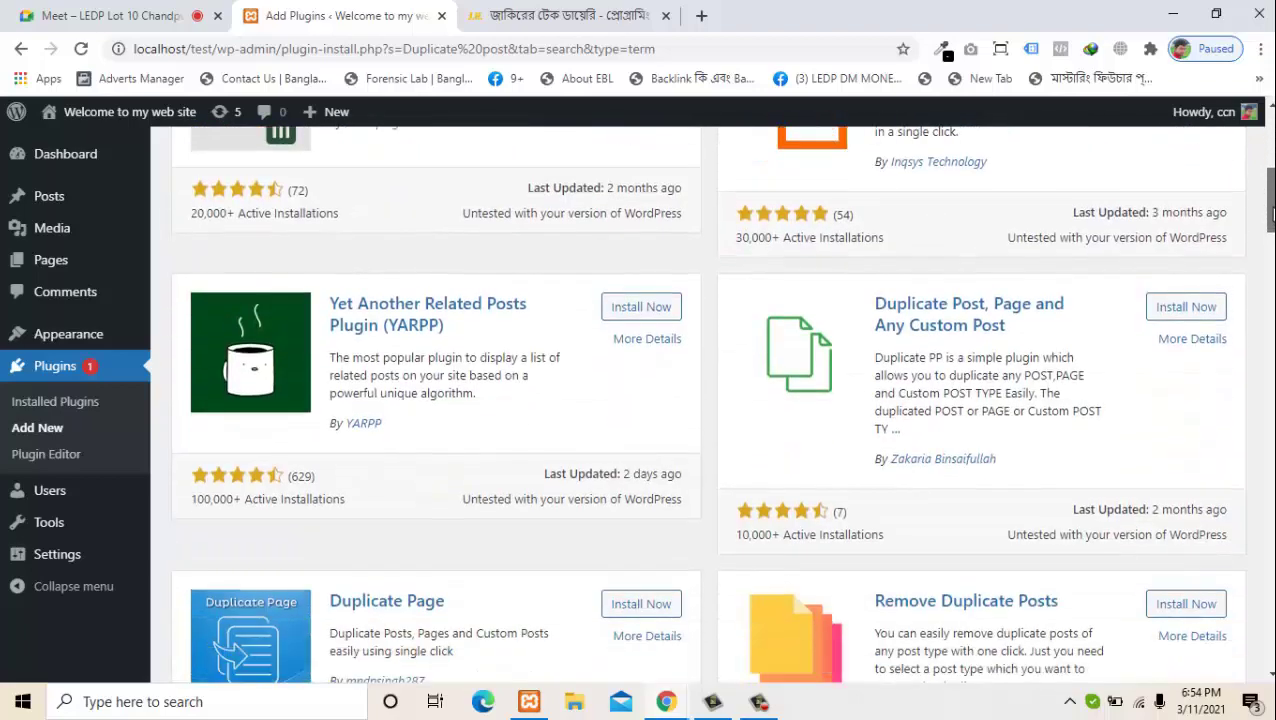
scroll(1272, 214, "up", 6)
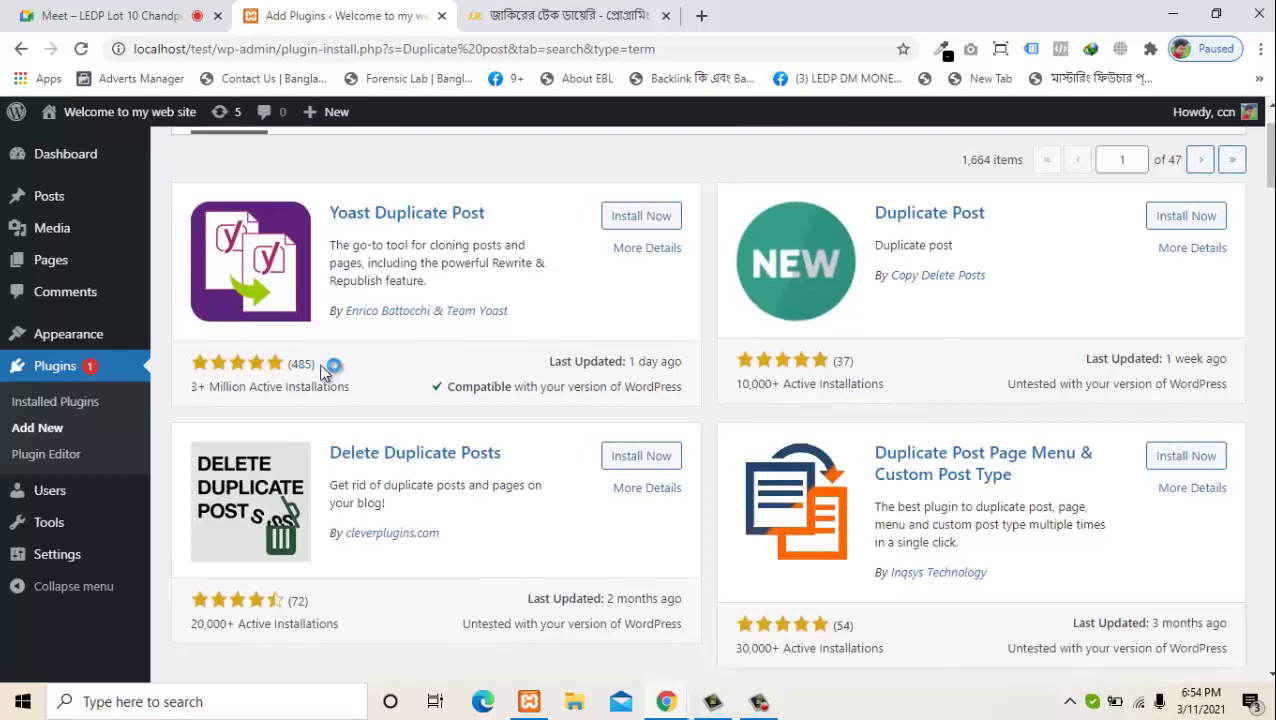
- Examine the Yoast Duplicate Post plugin's rating, last update and detail screenshots, and close the details
mouse_move(285, 365)
left_mouse_down()
mouse_move(304, 366)
mouse_move(289, 366)
left_mouse_up()
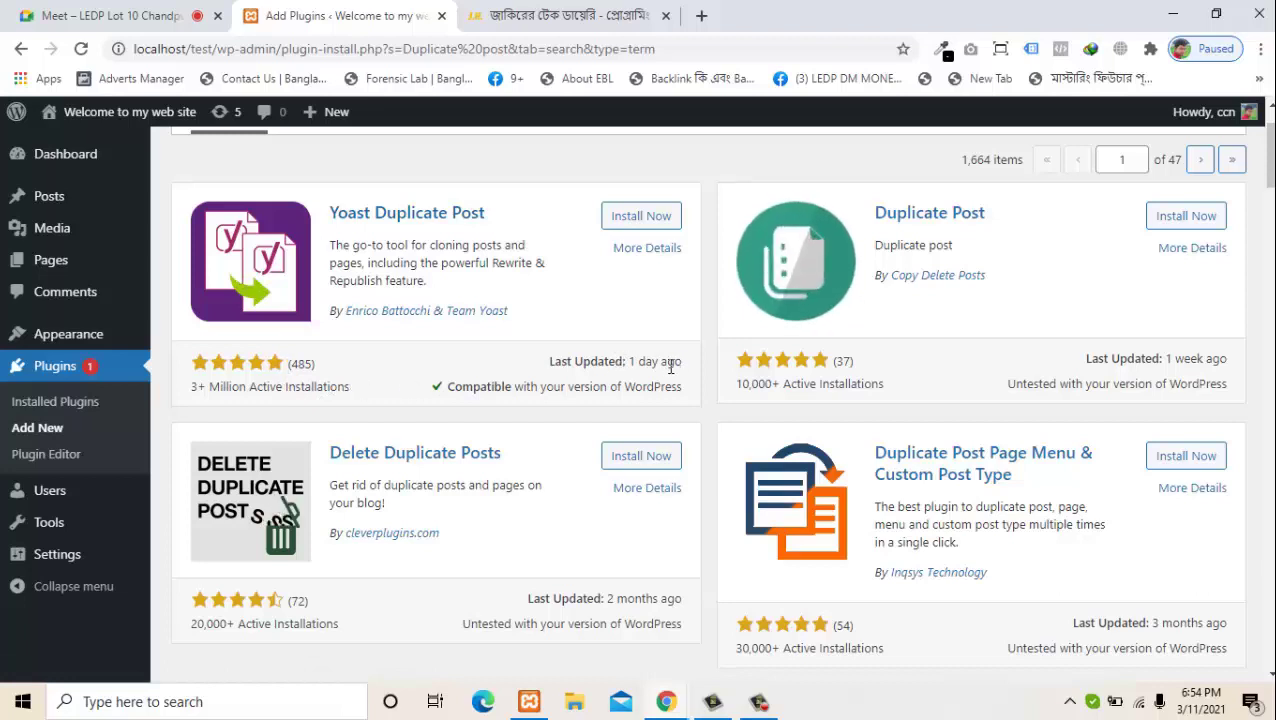
left_click_drag(682, 362, 630, 368)
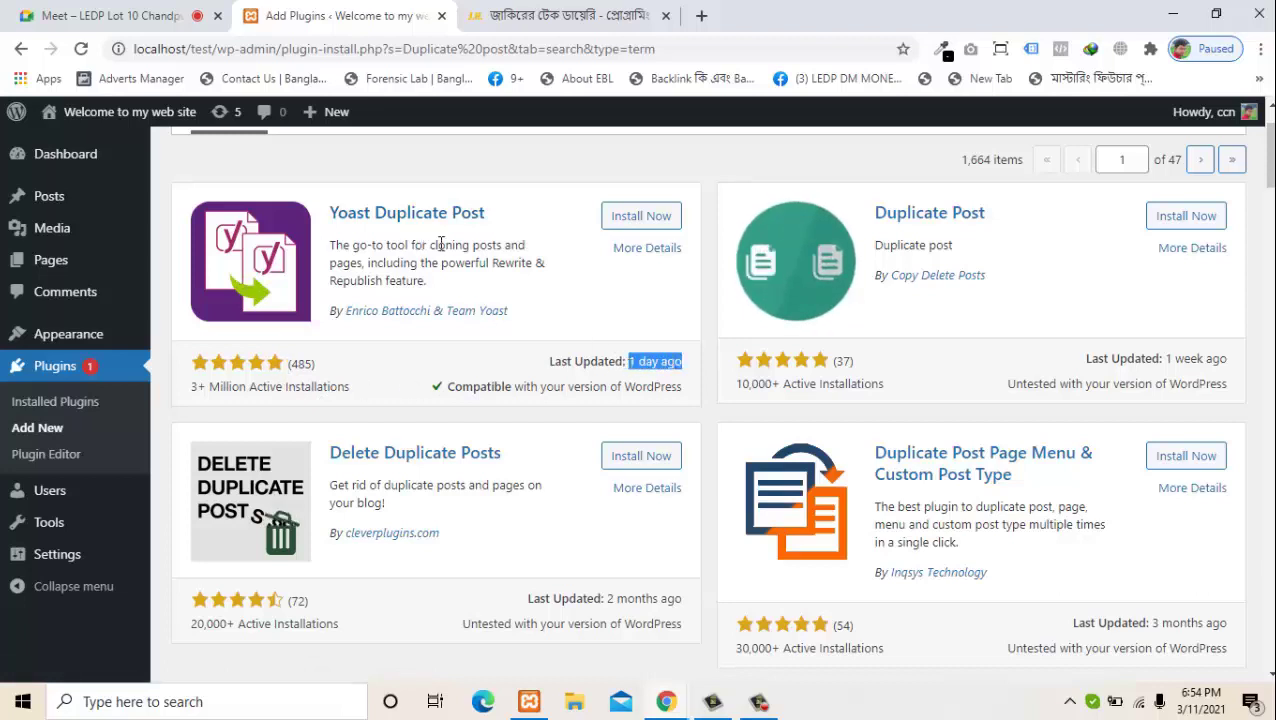
left_click(628, 250)
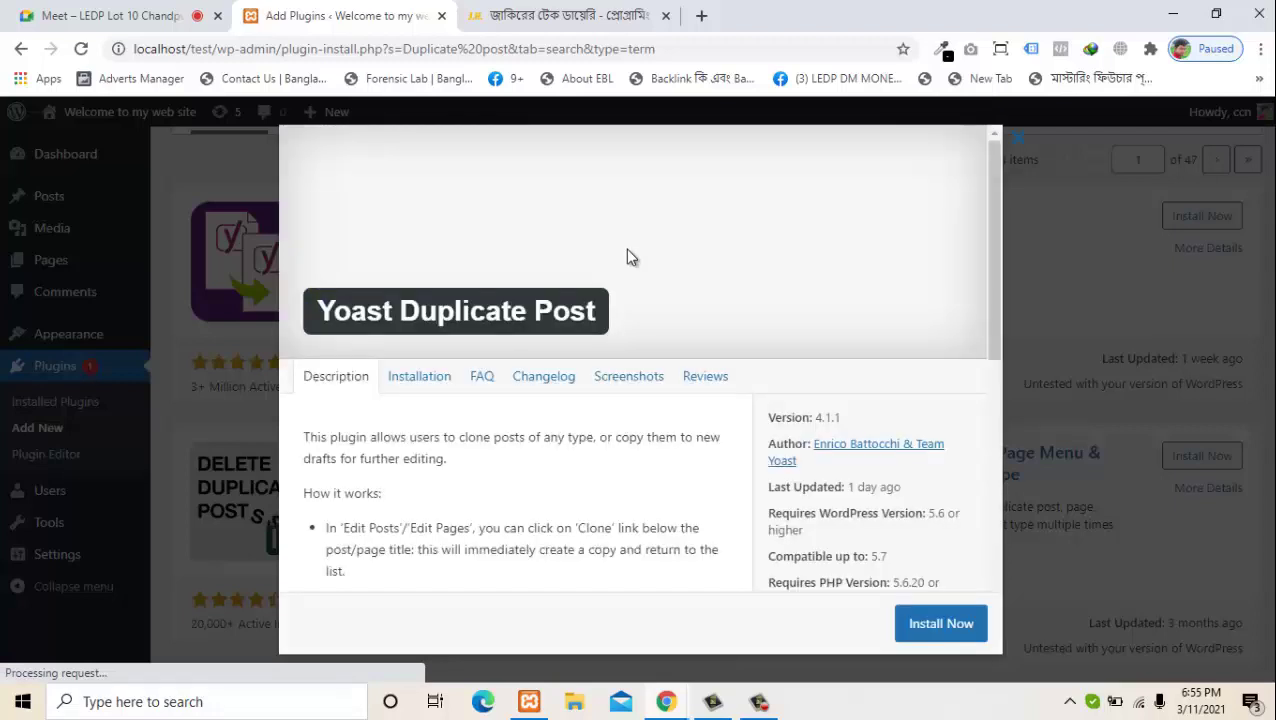
left_click(642, 383)
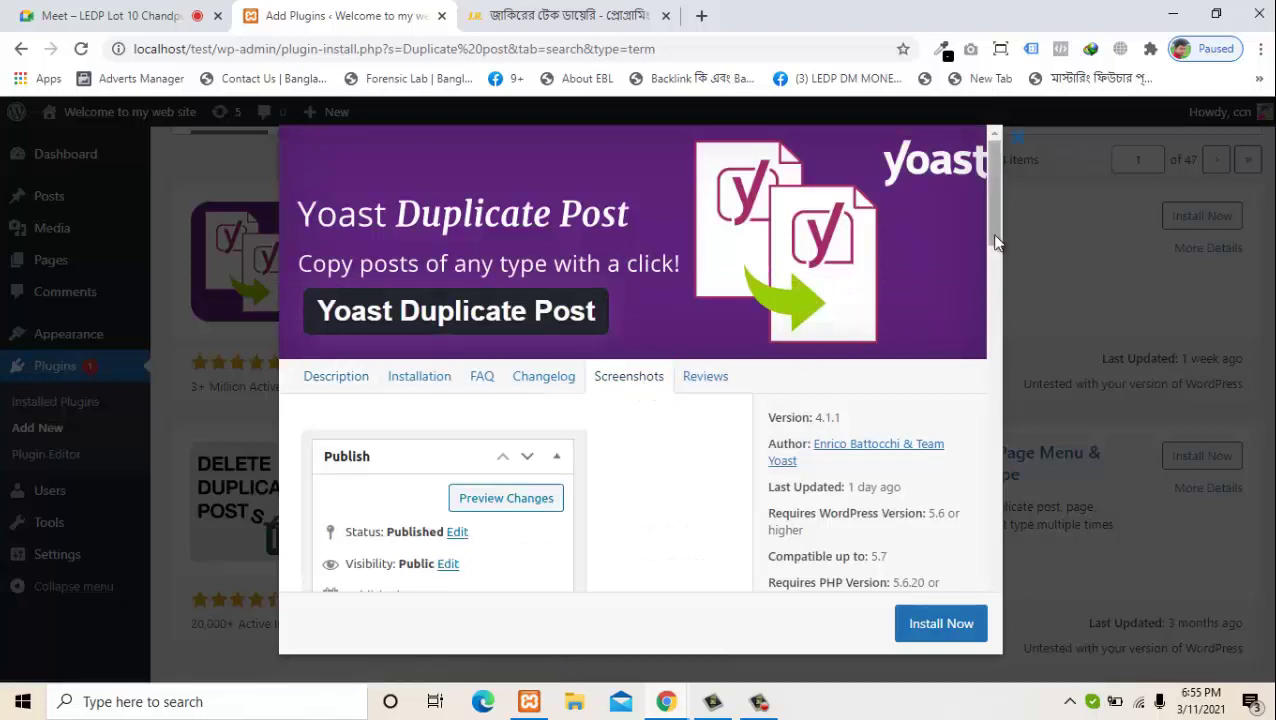
left_click_drag(995, 242, 995, 282)
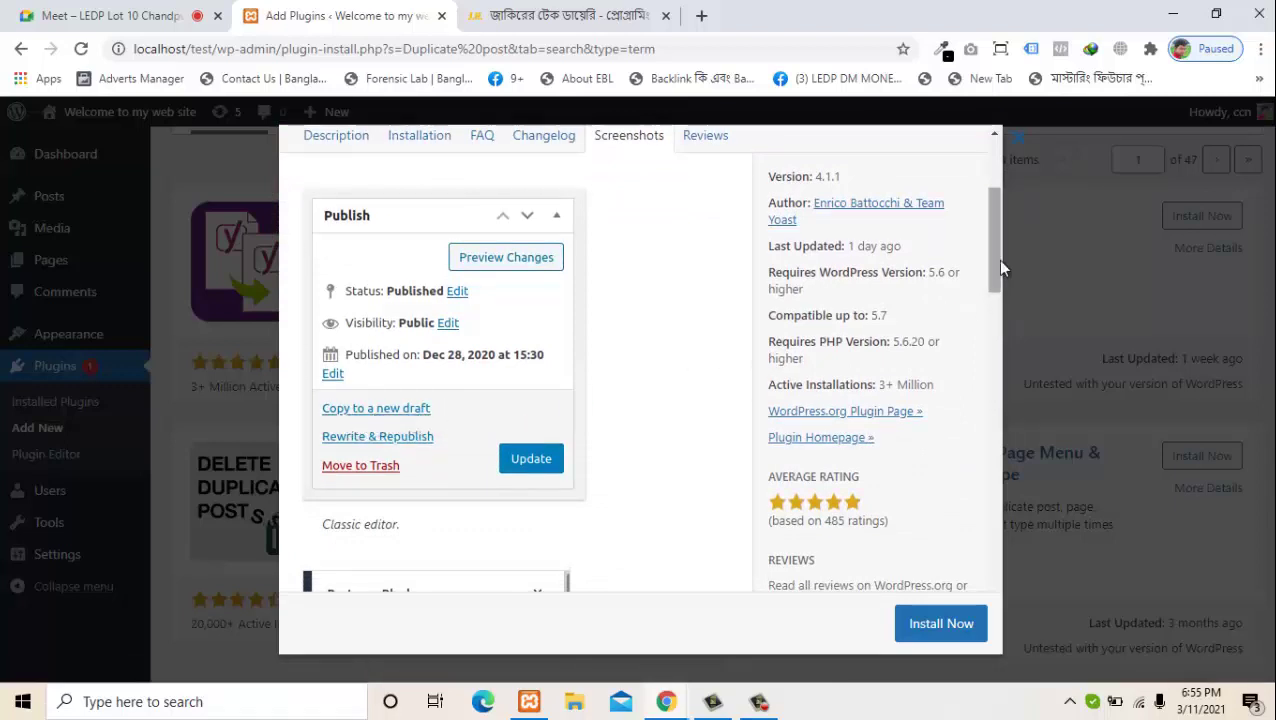
left_click_drag(999, 258, 985, 441)
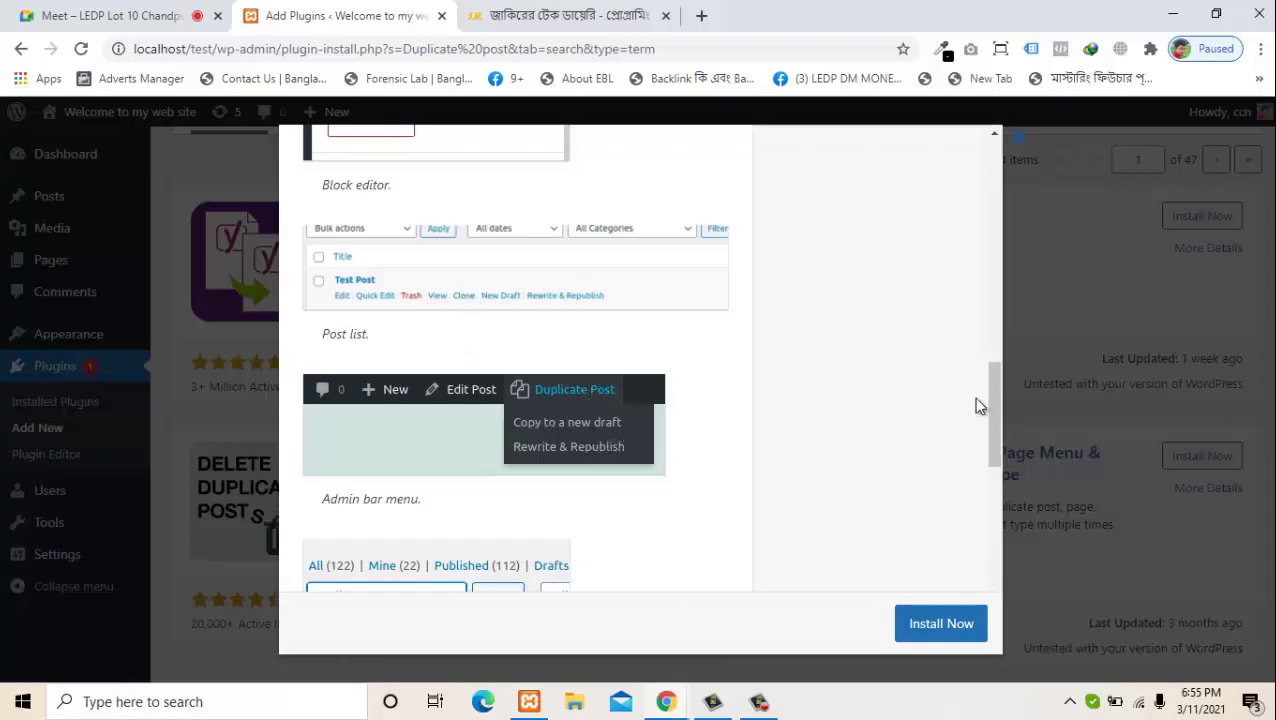
left_click_drag(995, 411, 993, 510)
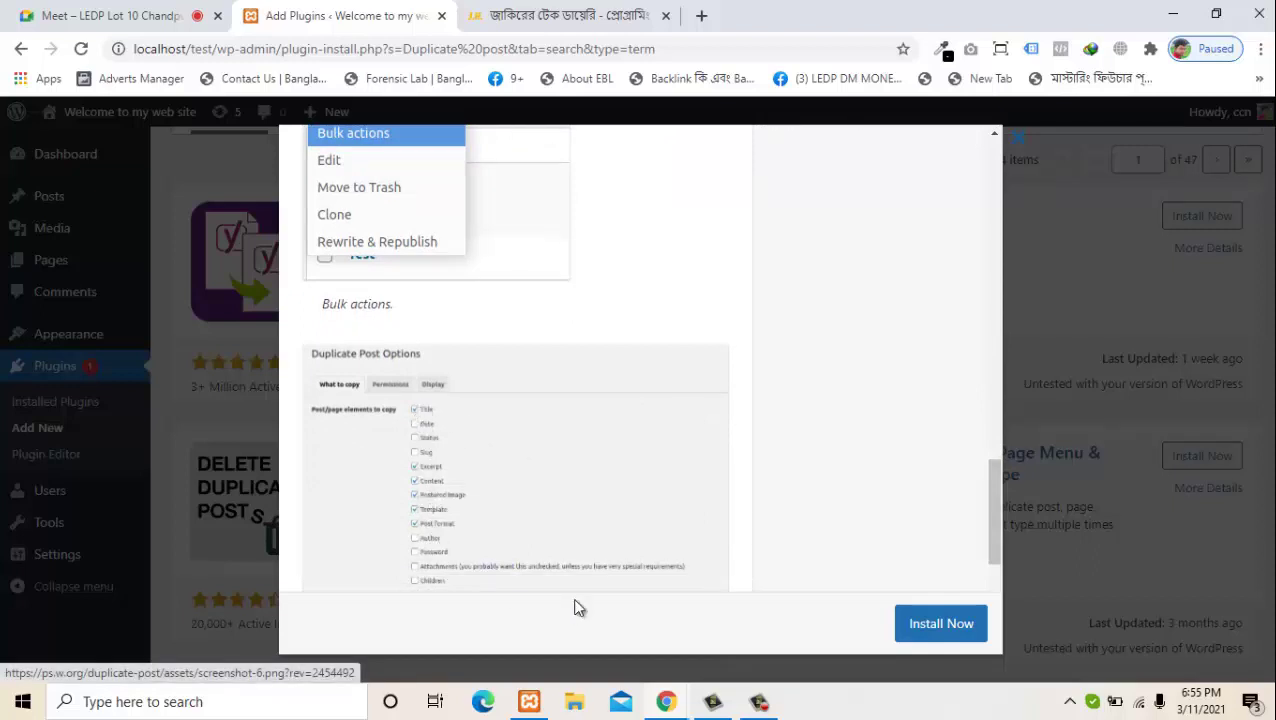
left_click_drag(994, 507, 995, 545)
scroll(995, 545, "down", 1)
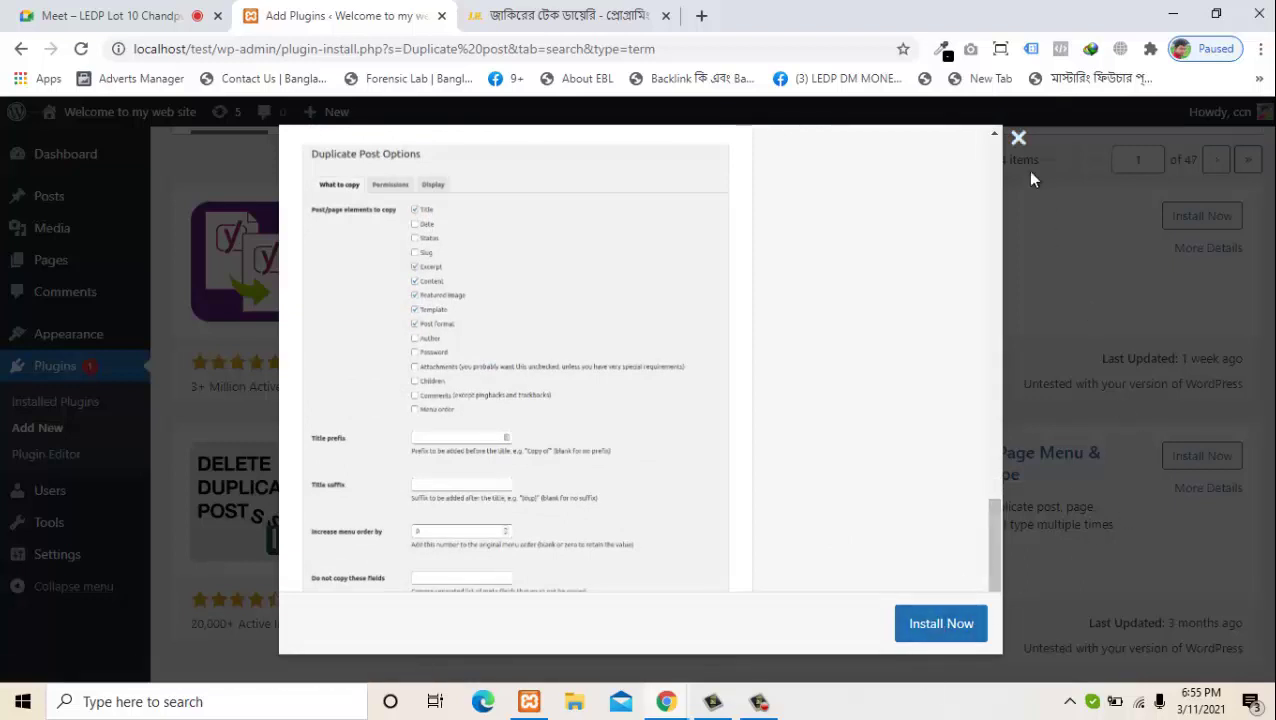
left_click(1018, 139)
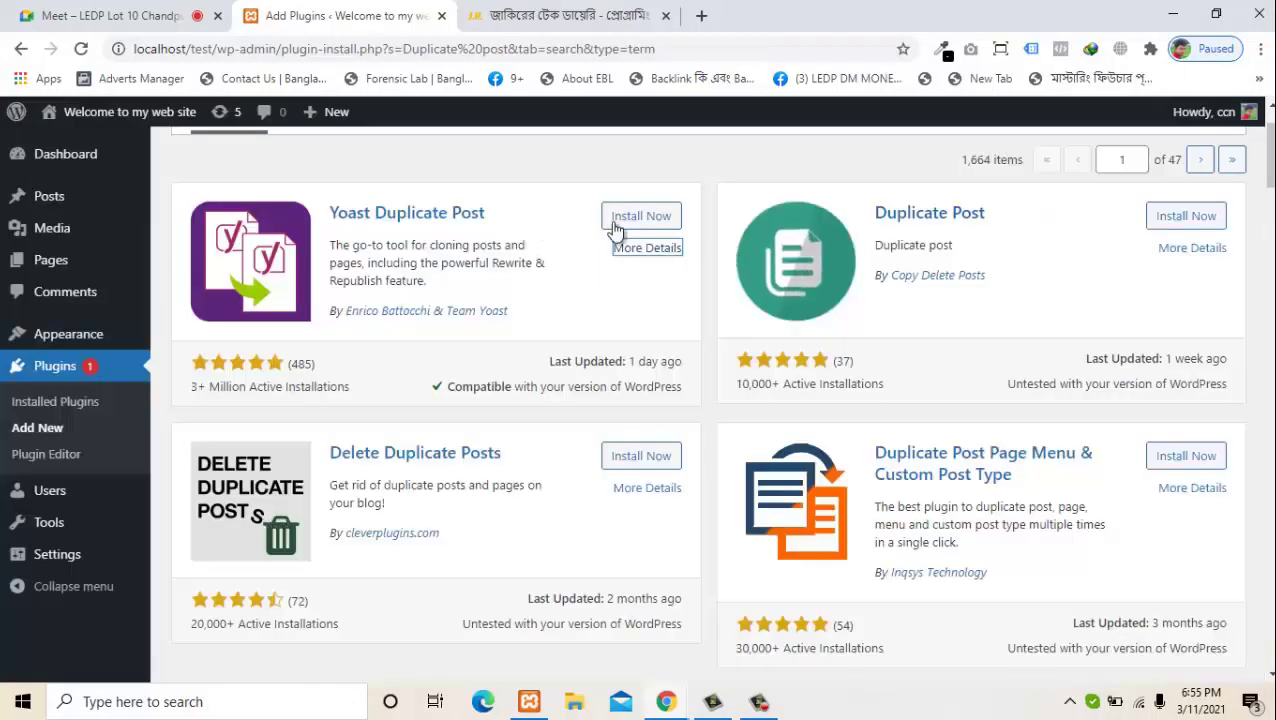
- Install and activate the Yoast Duplicate Post plugin
left_click(632, 218)
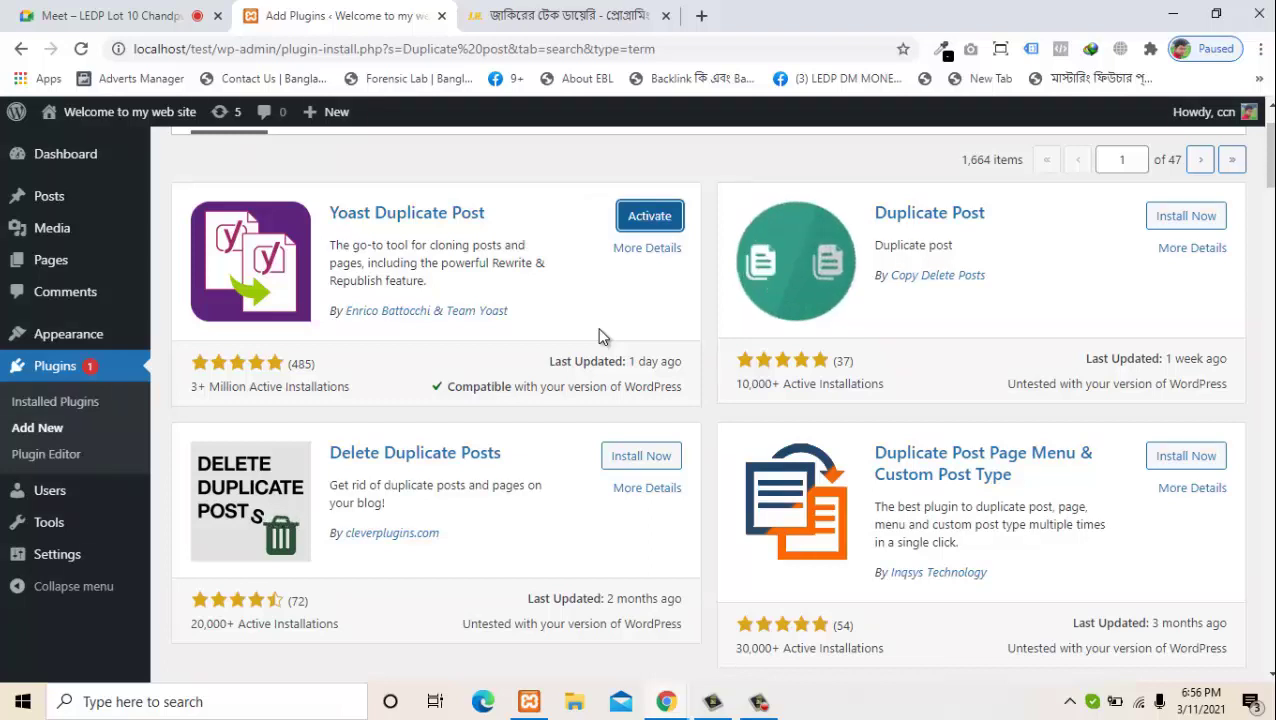
left_click(648, 215)
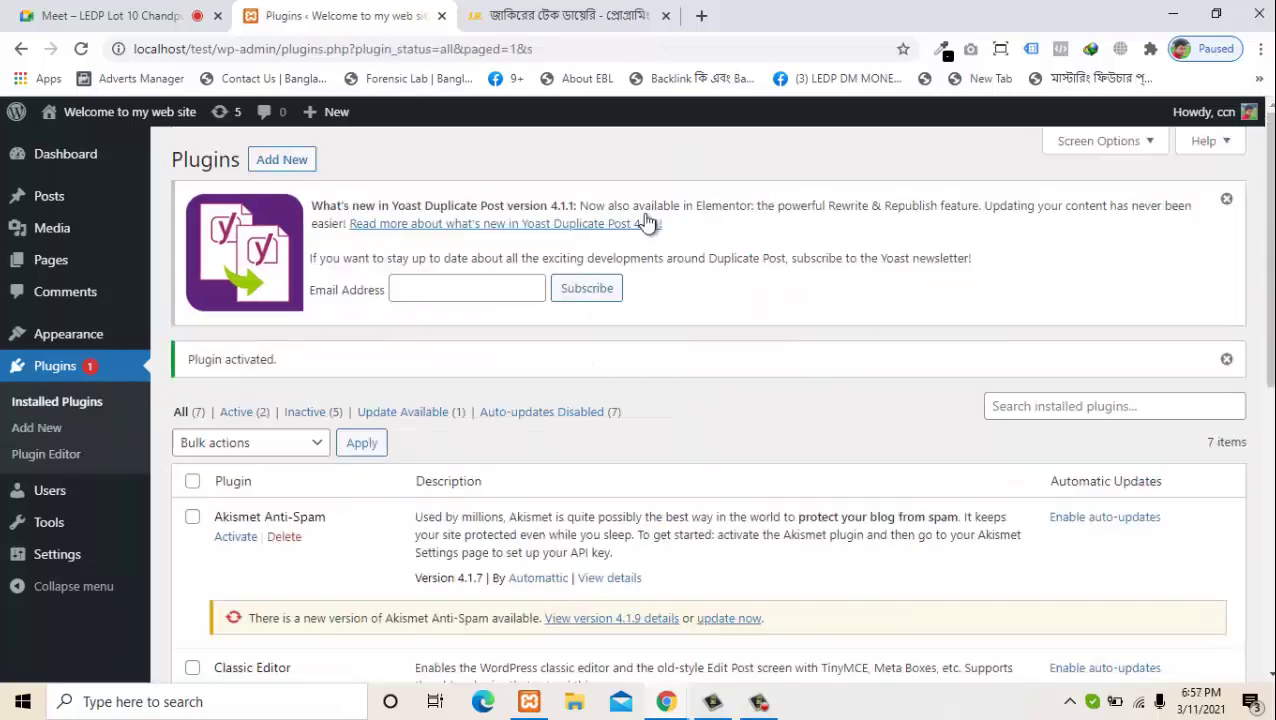
- Clone the post "হিউম্যান কম্পিউটার ইন্টারেকশন" and append 2 to the title of the draft copy
mouse_move(100, 197)
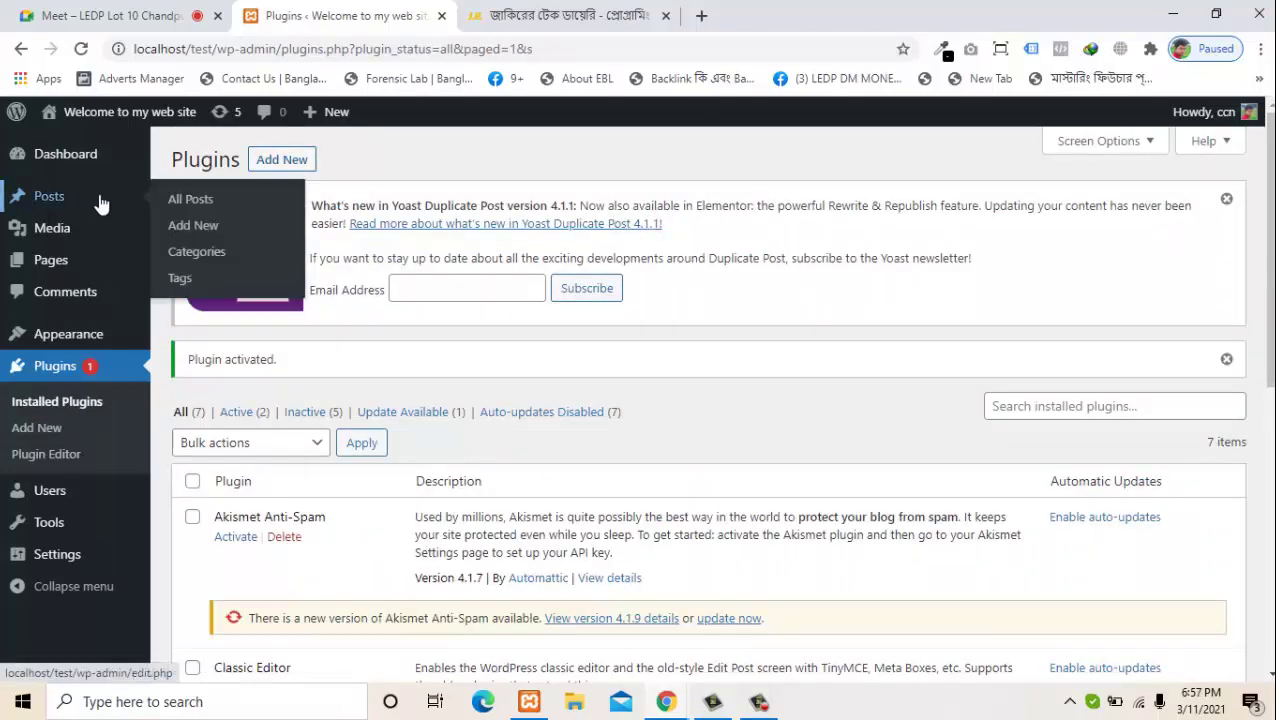
left_click(193, 203)
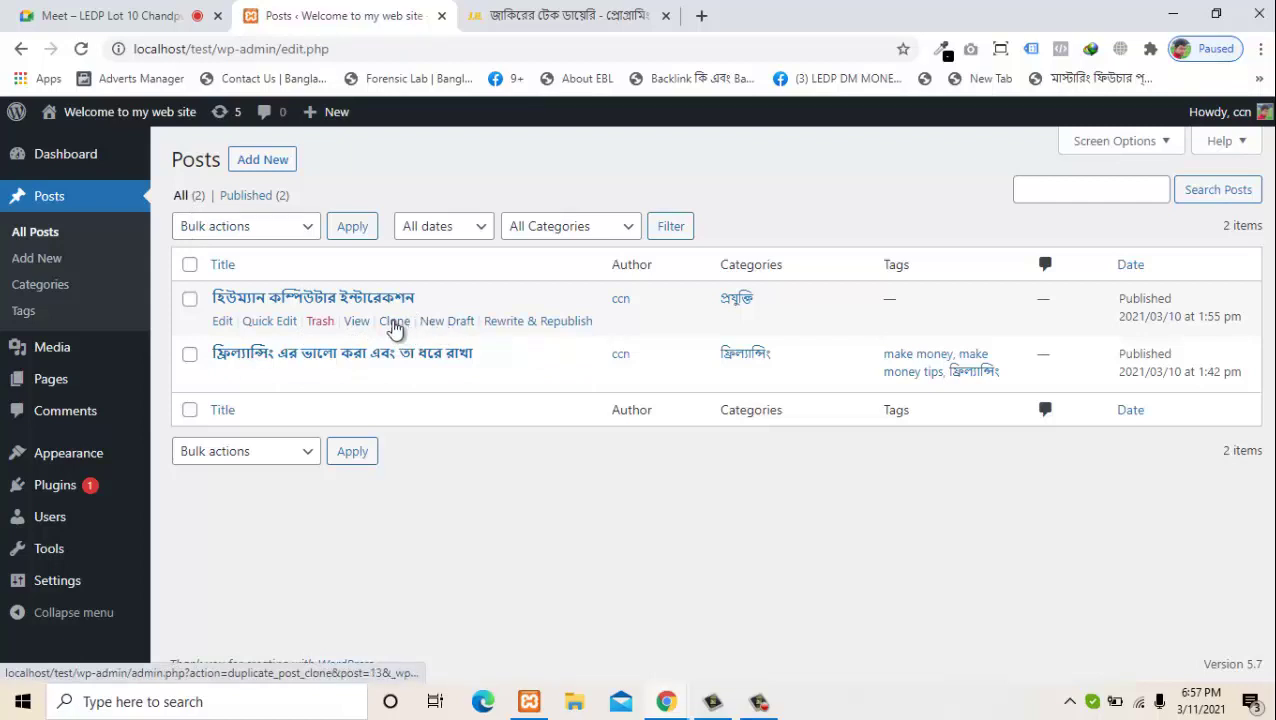
left_click(395, 324)
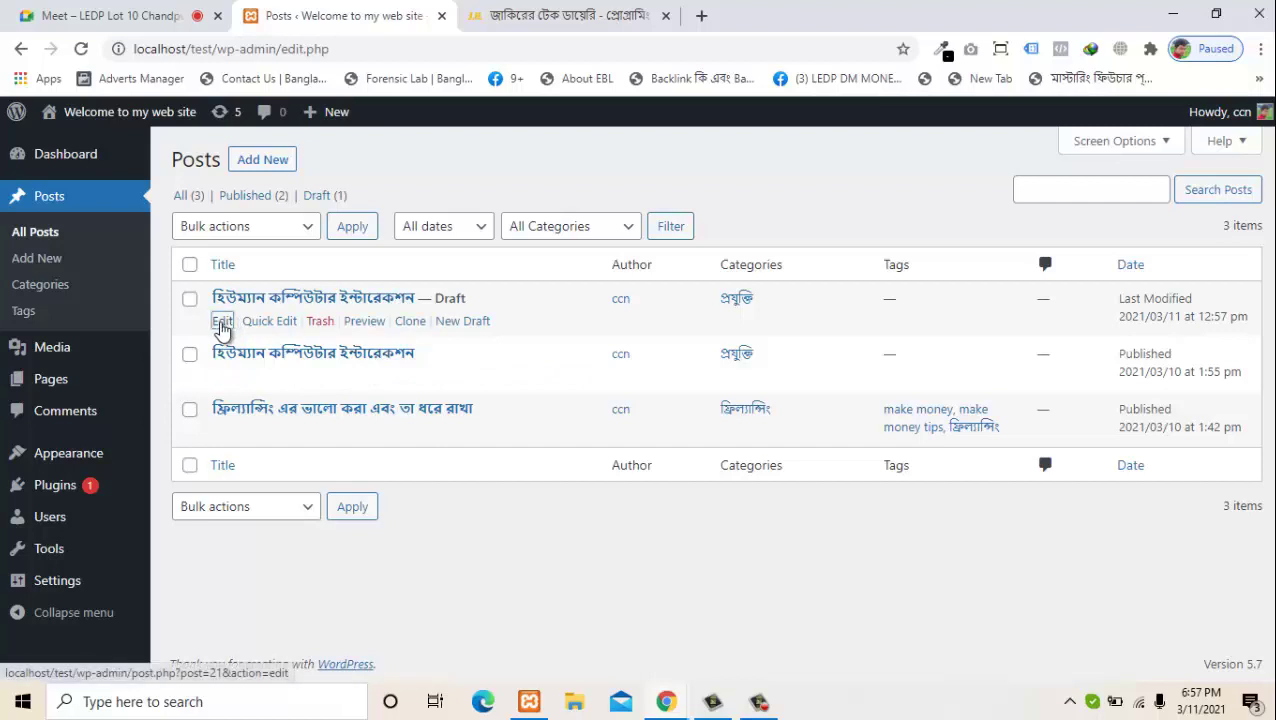
left_click(221, 324)
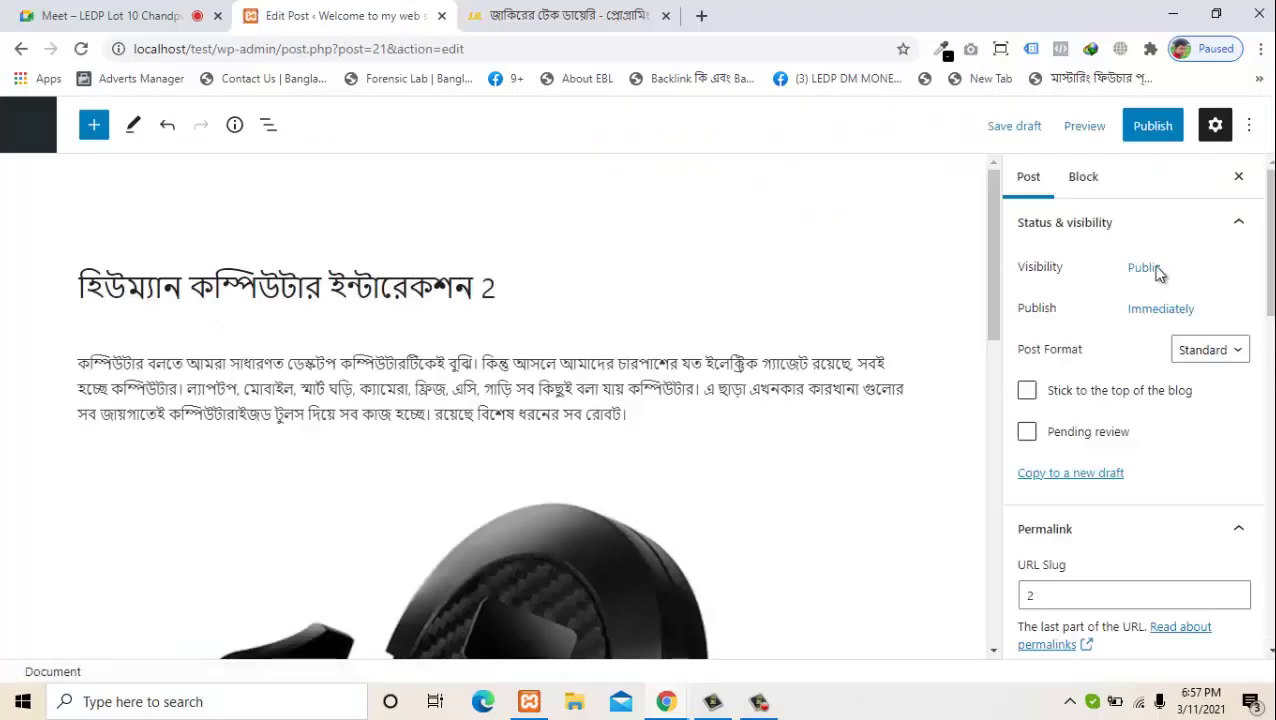
- Replace the draft's featured image by uploading the banner image from the Desktop project folder
scroll(1270, 350, "down", 1)
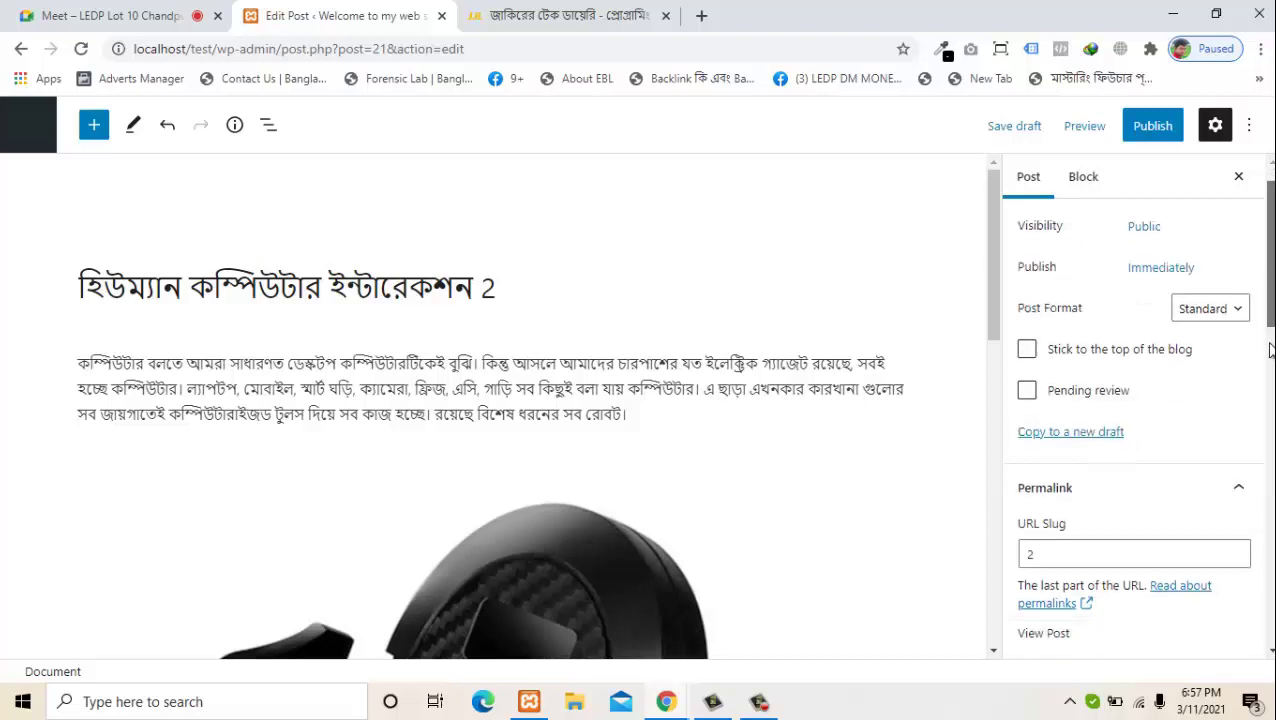
scroll(1271, 360, "down", 4)
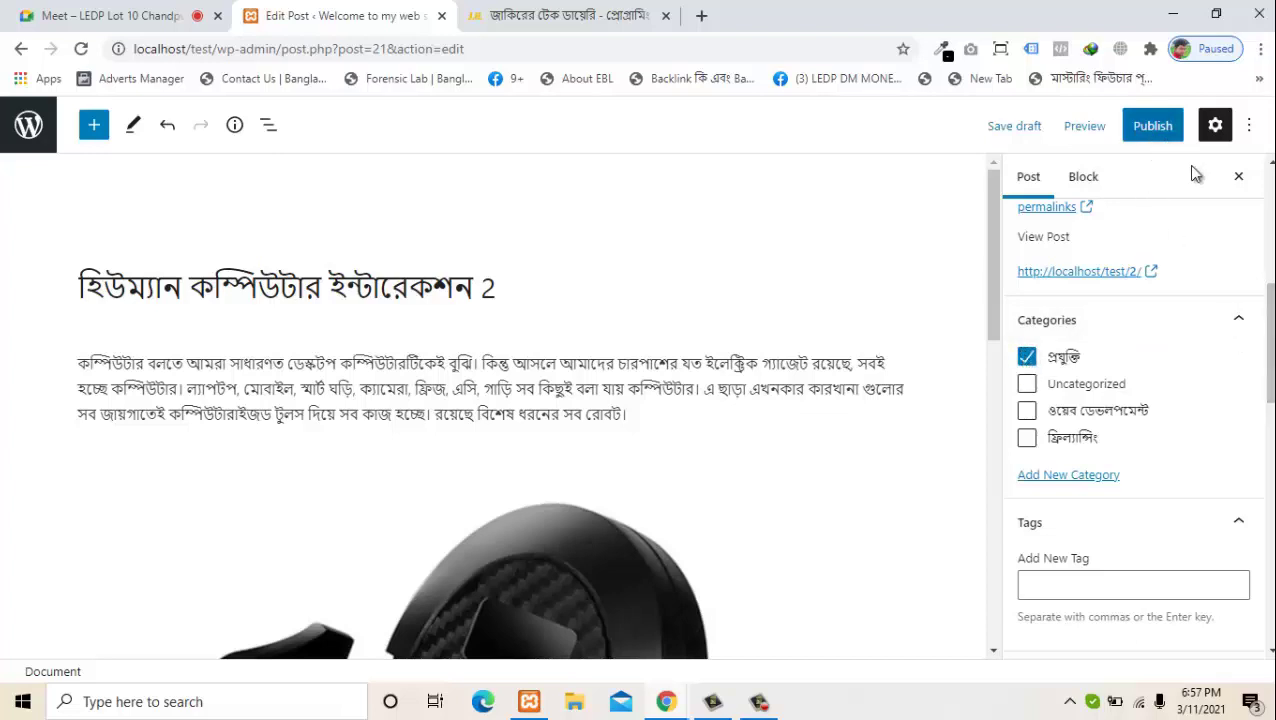
scroll(1270, 449, "down", 1)
scroll(1270, 449, "down", 6)
scroll(1200, 420, "up", 3)
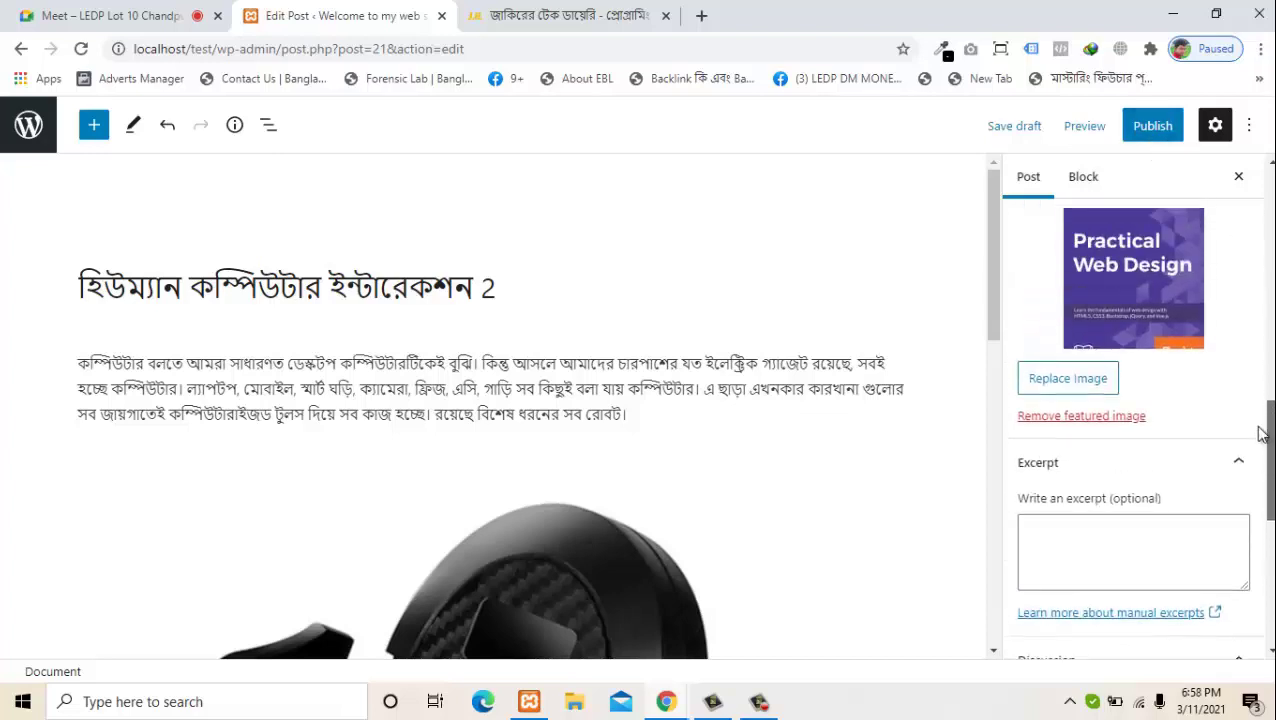
left_click(1126, 417)
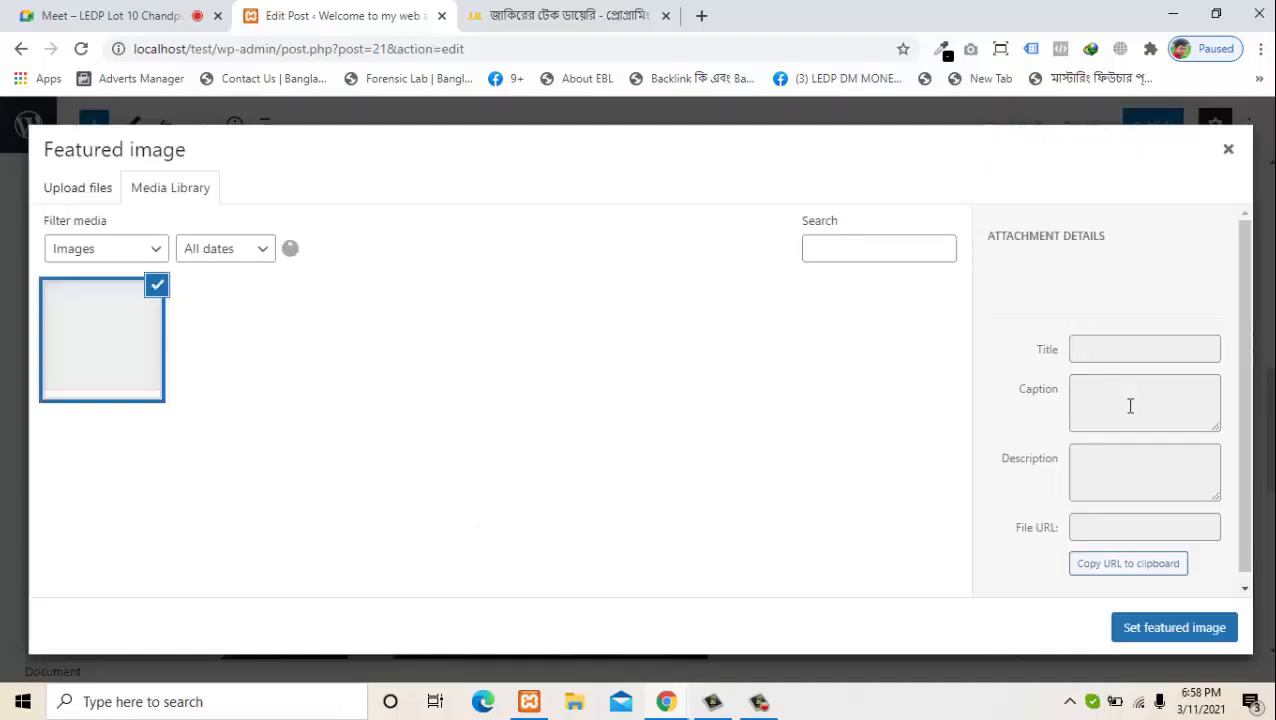
left_click(78, 193)
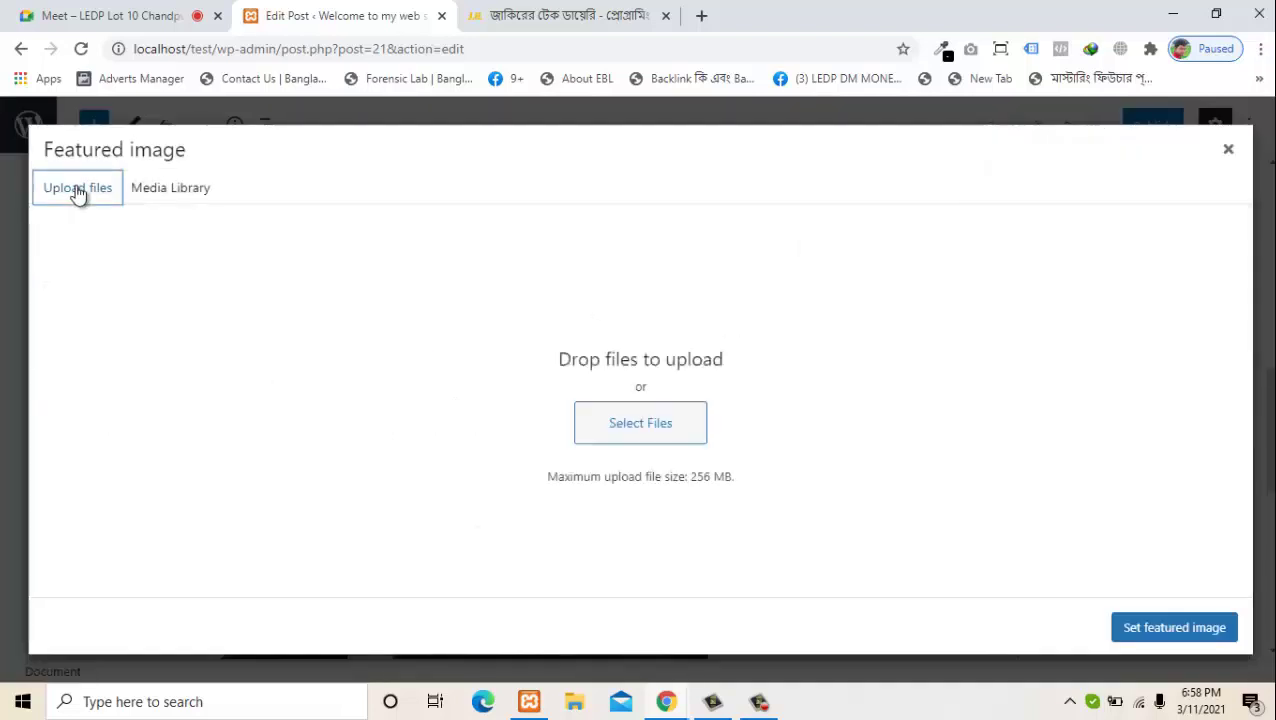
left_click(656, 437)
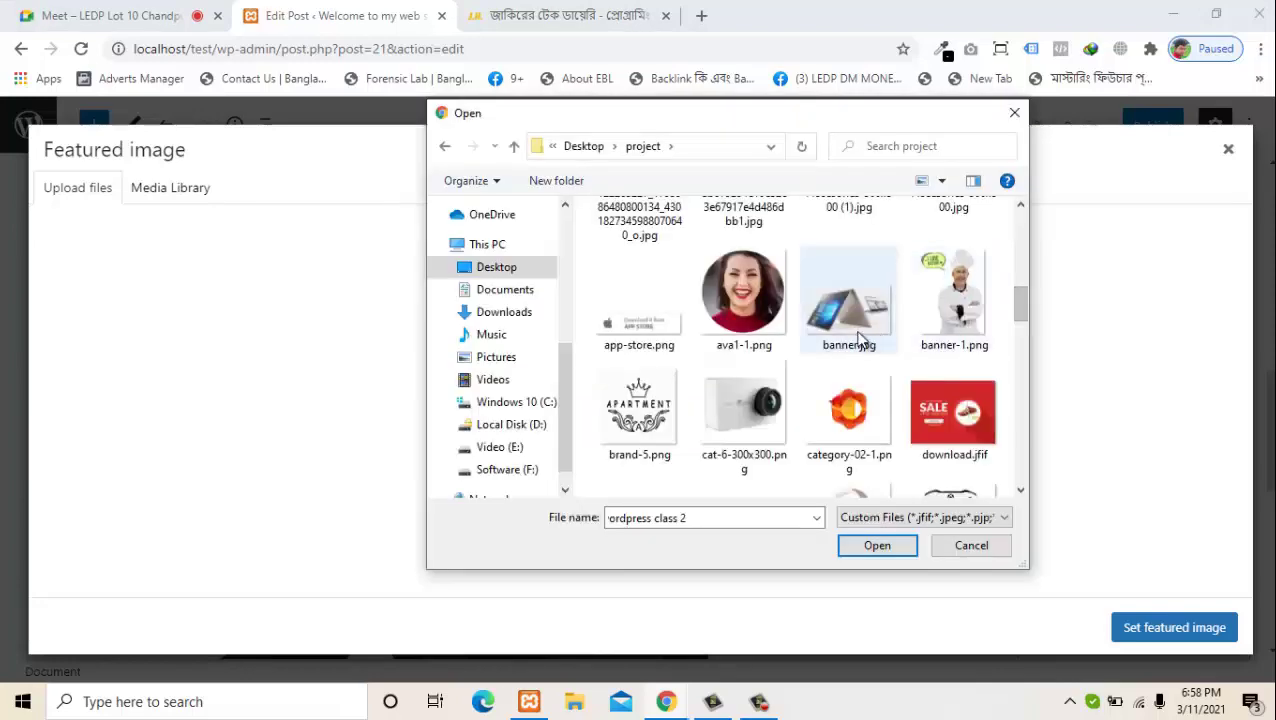
left_click(860, 335)
left_click(878, 550)
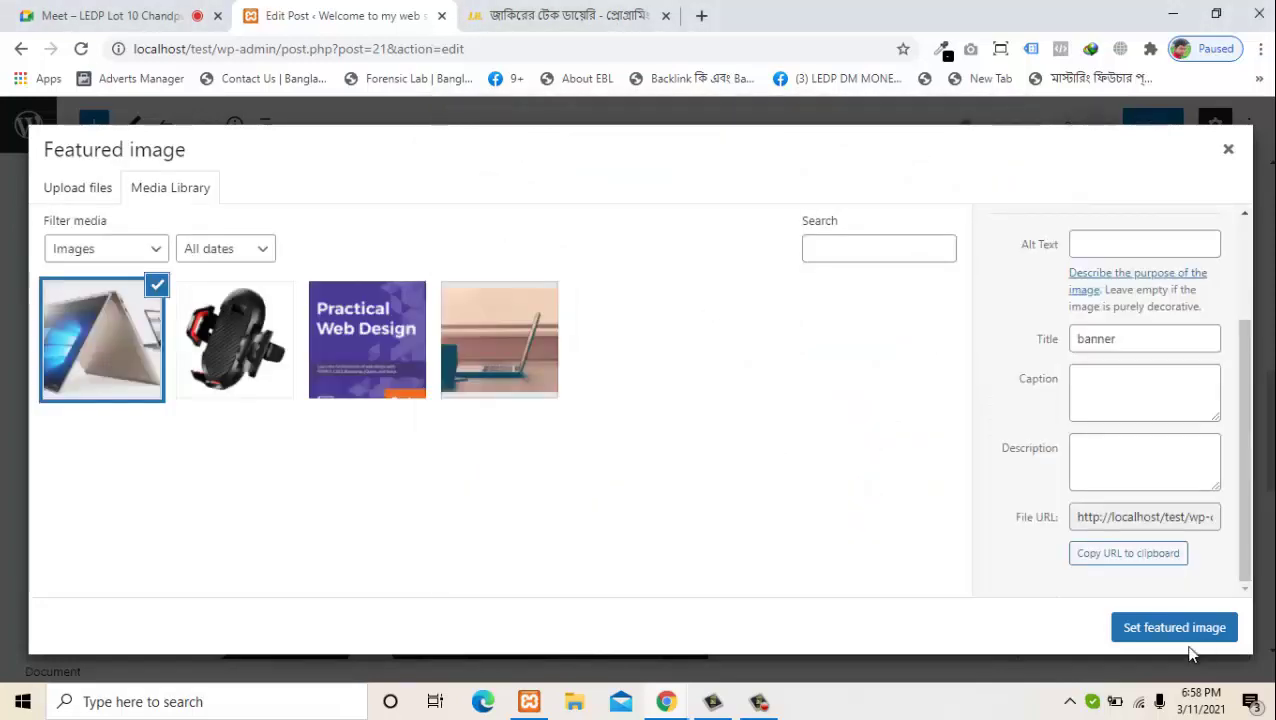
left_click(1189, 638)
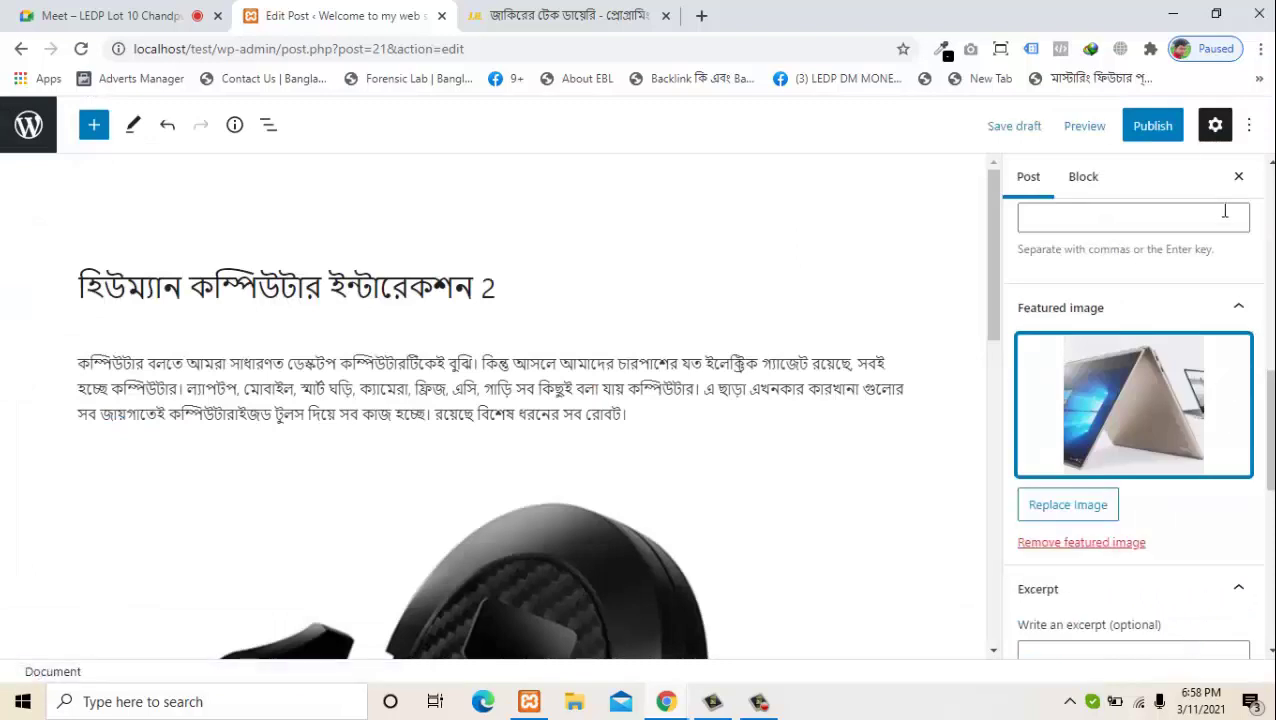
- Publish the post "হিউম্যান কম্পিউটার ইন্টারেকশন 2" immediately with public visibility
left_click(1156, 128)
left_click(1123, 126)
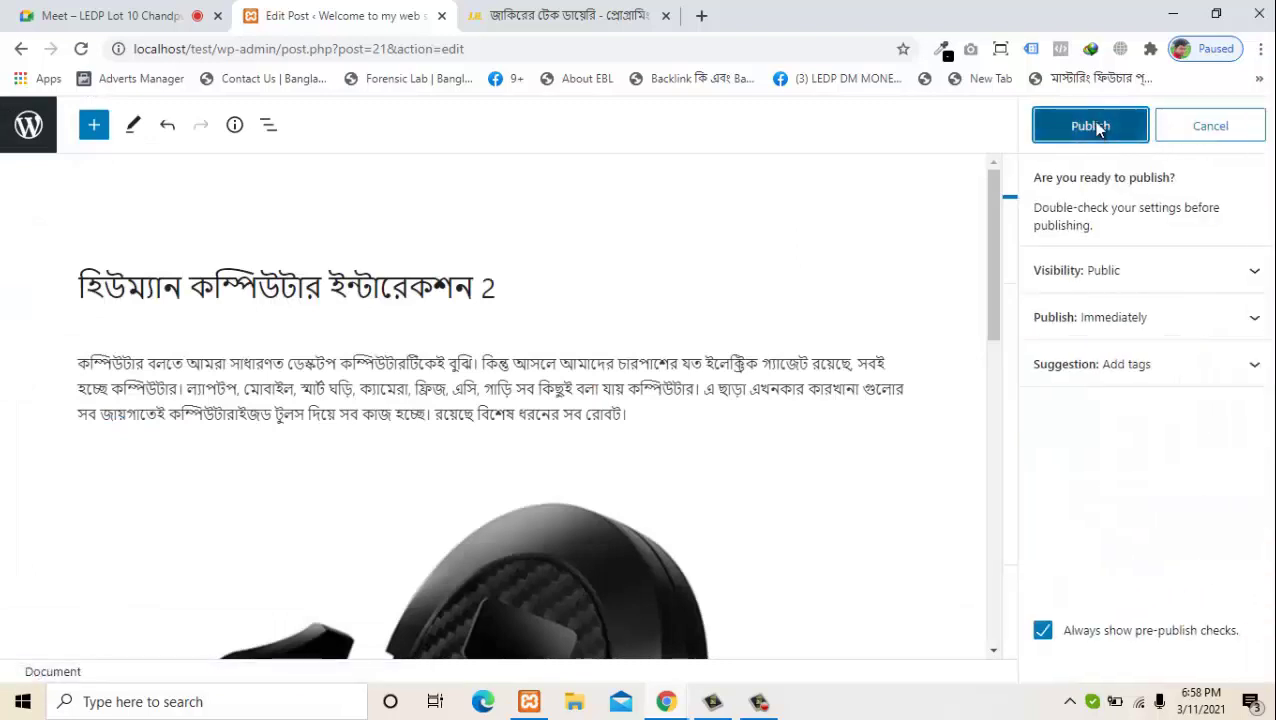
- Clone the post "ফ্রিল্যান্সিং এর ভালো করা এবং তা ধরে রাখা" and append "part 2" to the title of the draft copy
left_click(29, 124)
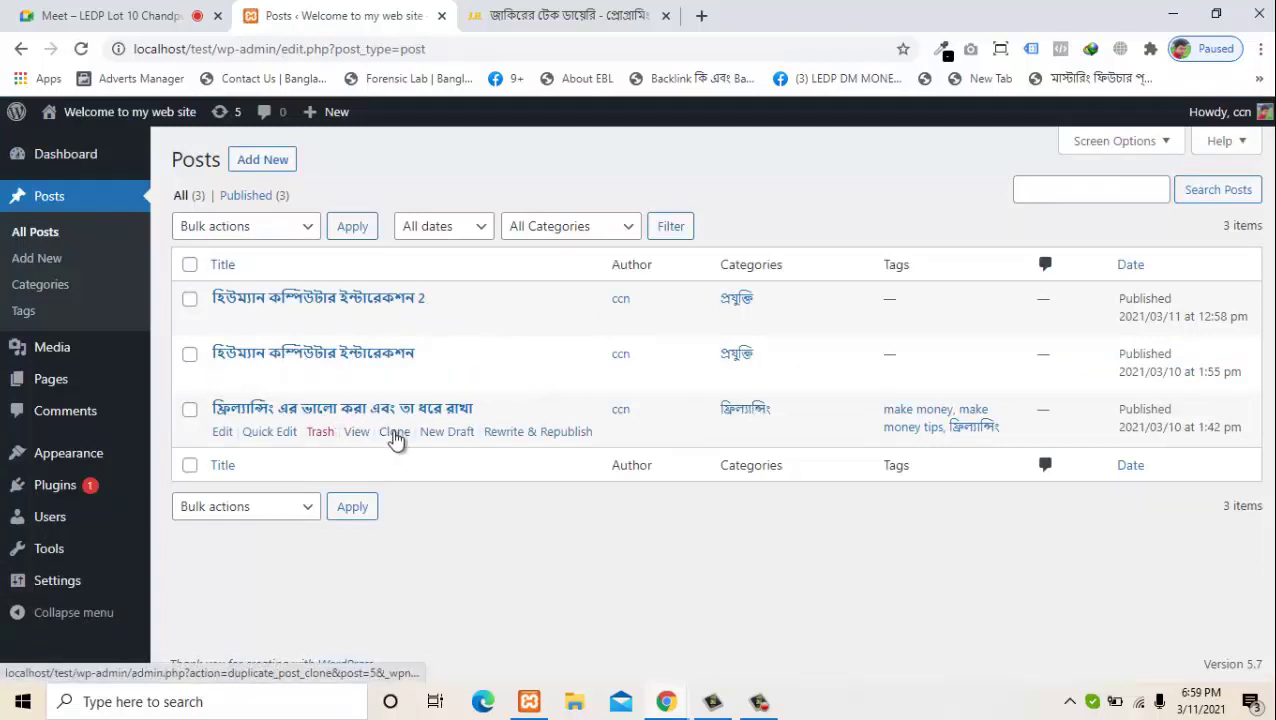
left_click(394, 432)
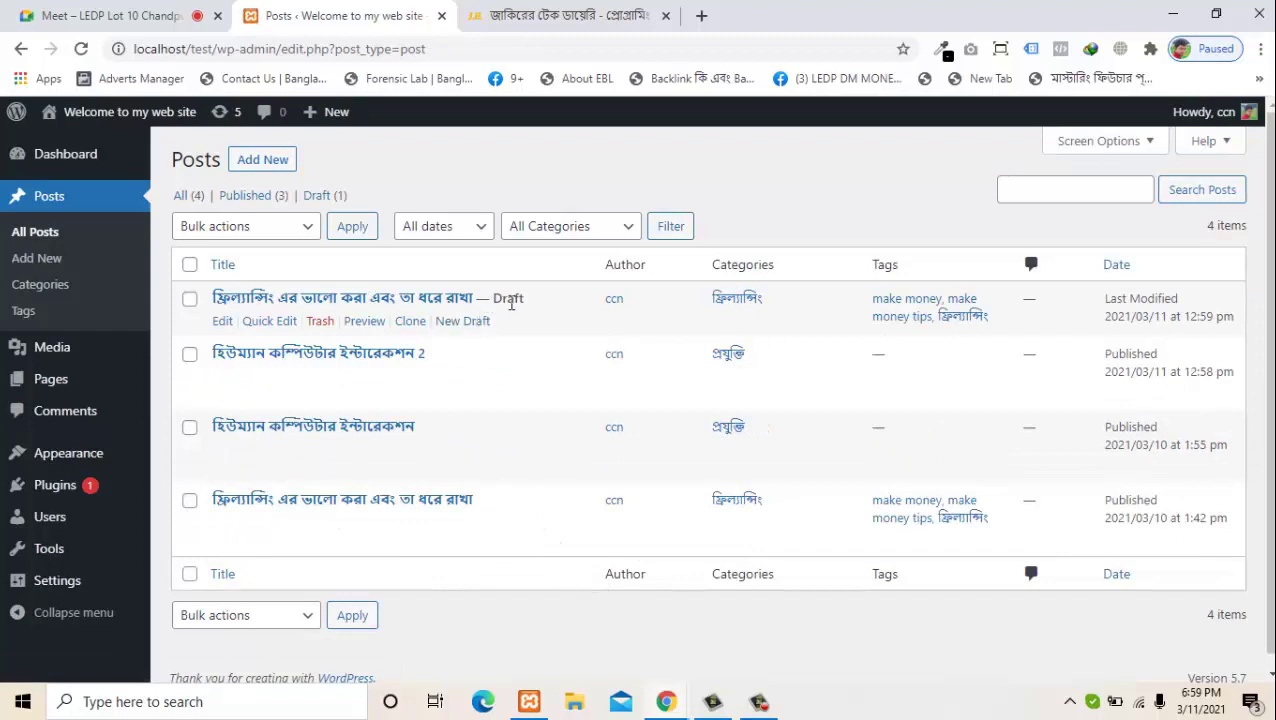
left_click(224, 322)
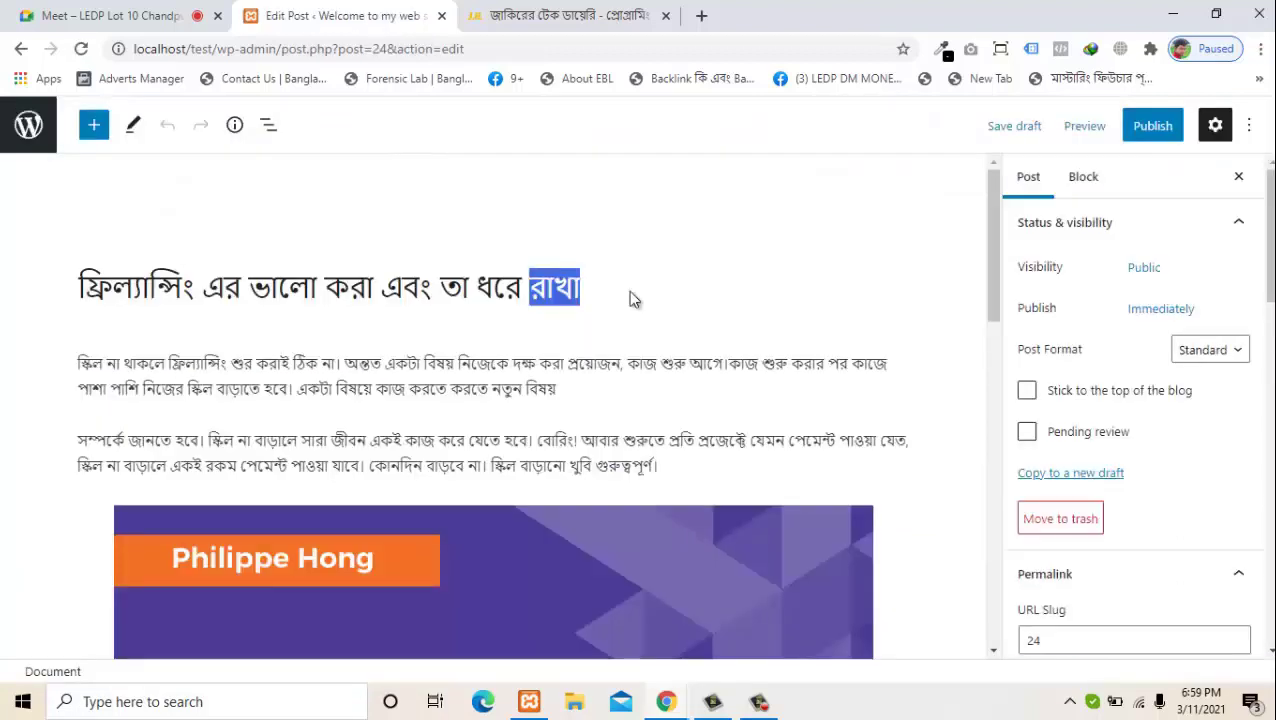
left_click(628, 290)
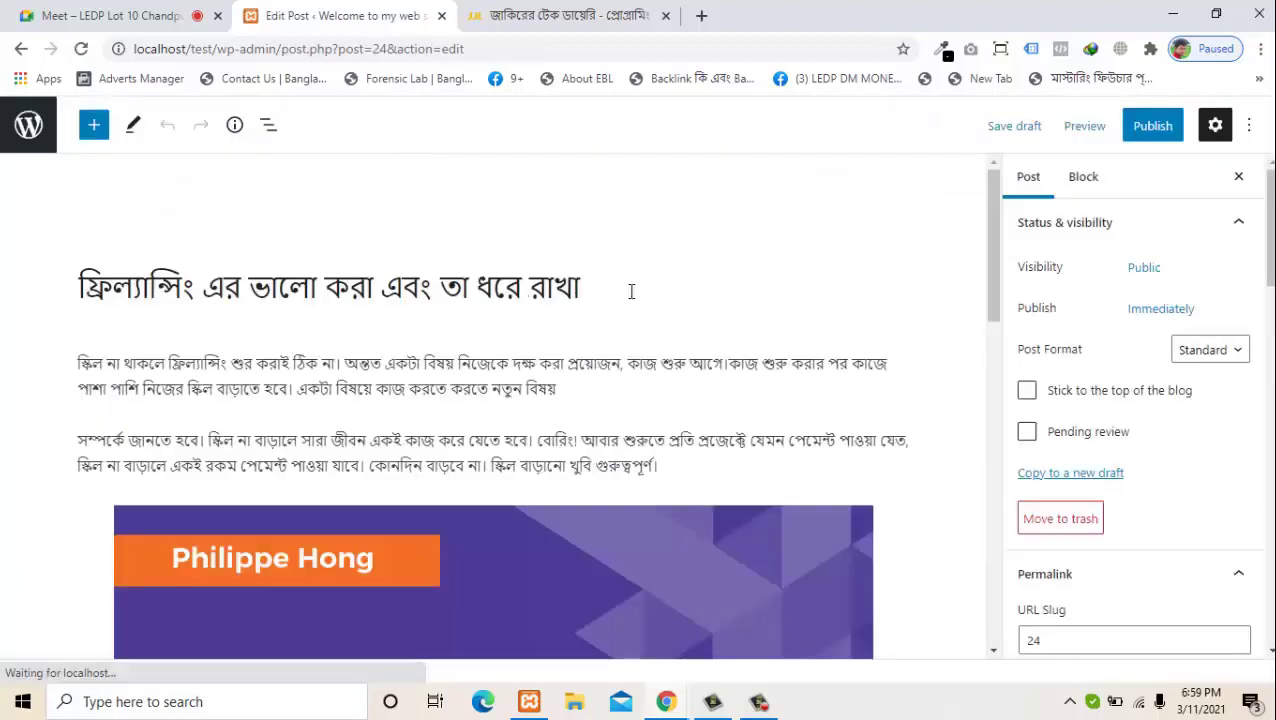
type("part")
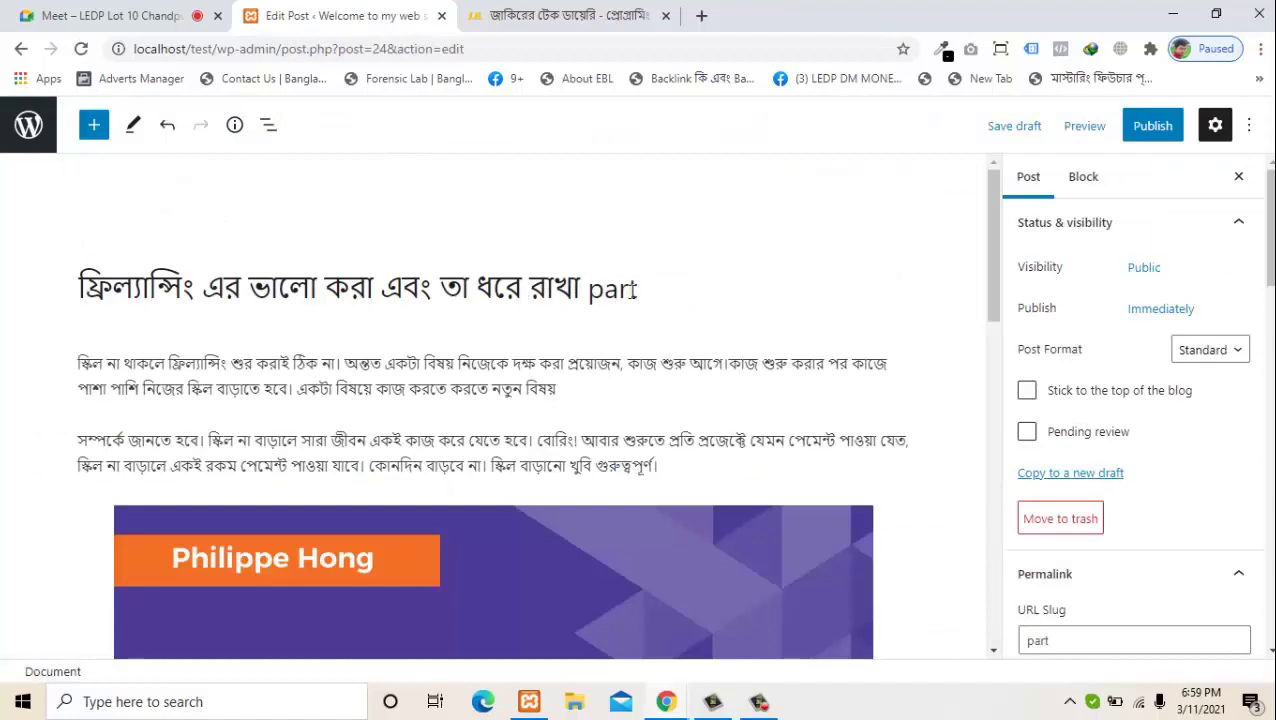
key("BackSpace")
key("BackSpace")
type("2")
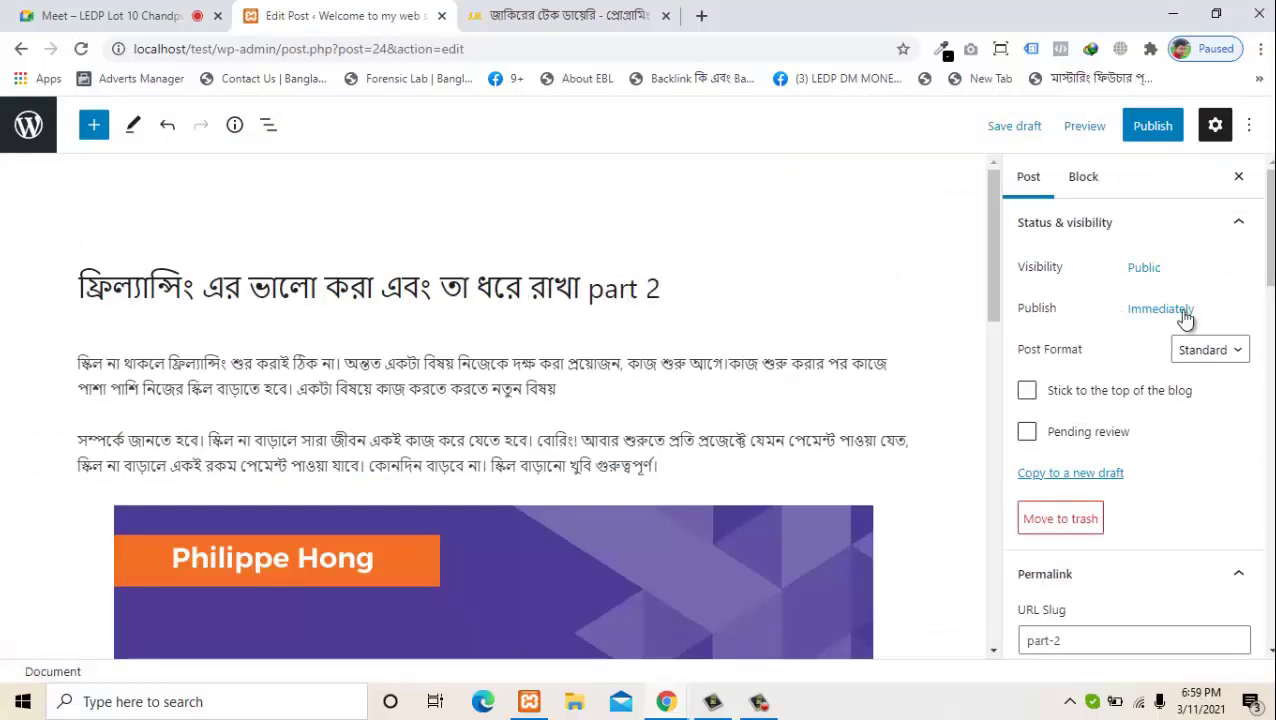
- Replace the draft's featured image by uploading customer-review-01-300x300.jpeg from the task folder inside the Desktop project folder
scroll(1180, 319, "down", 5)
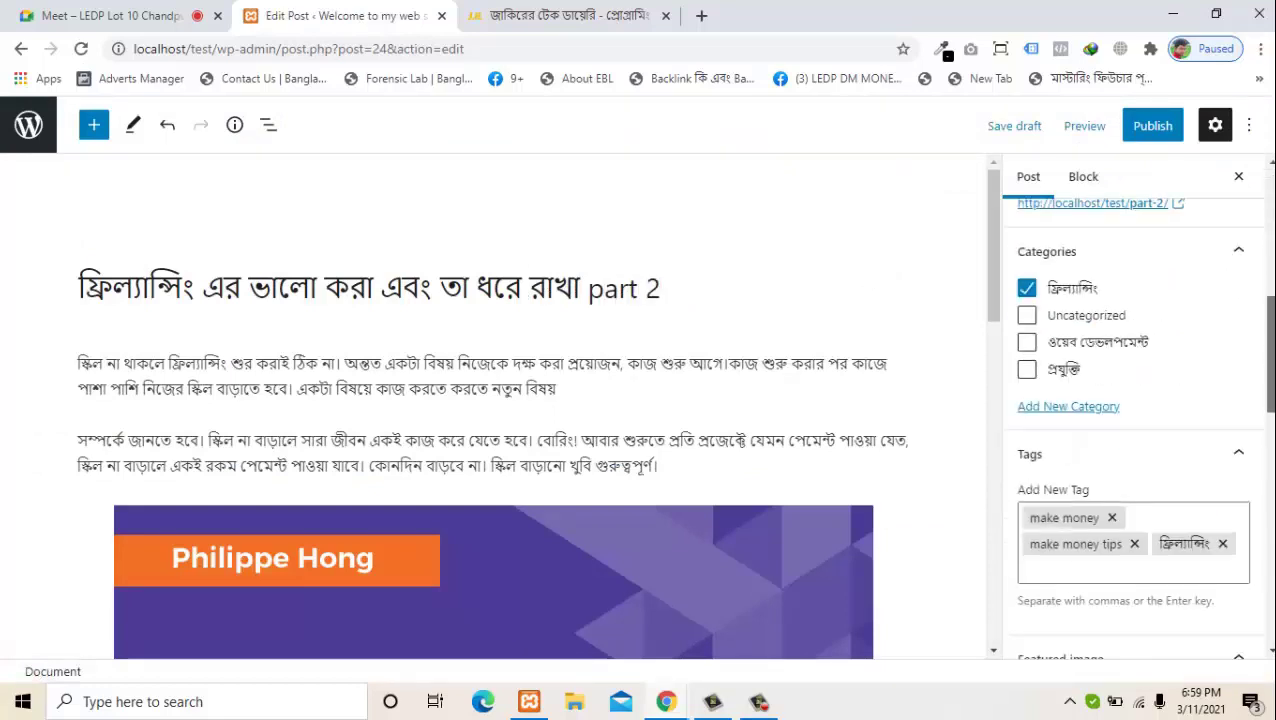
scroll(1180, 490, "down", 3)
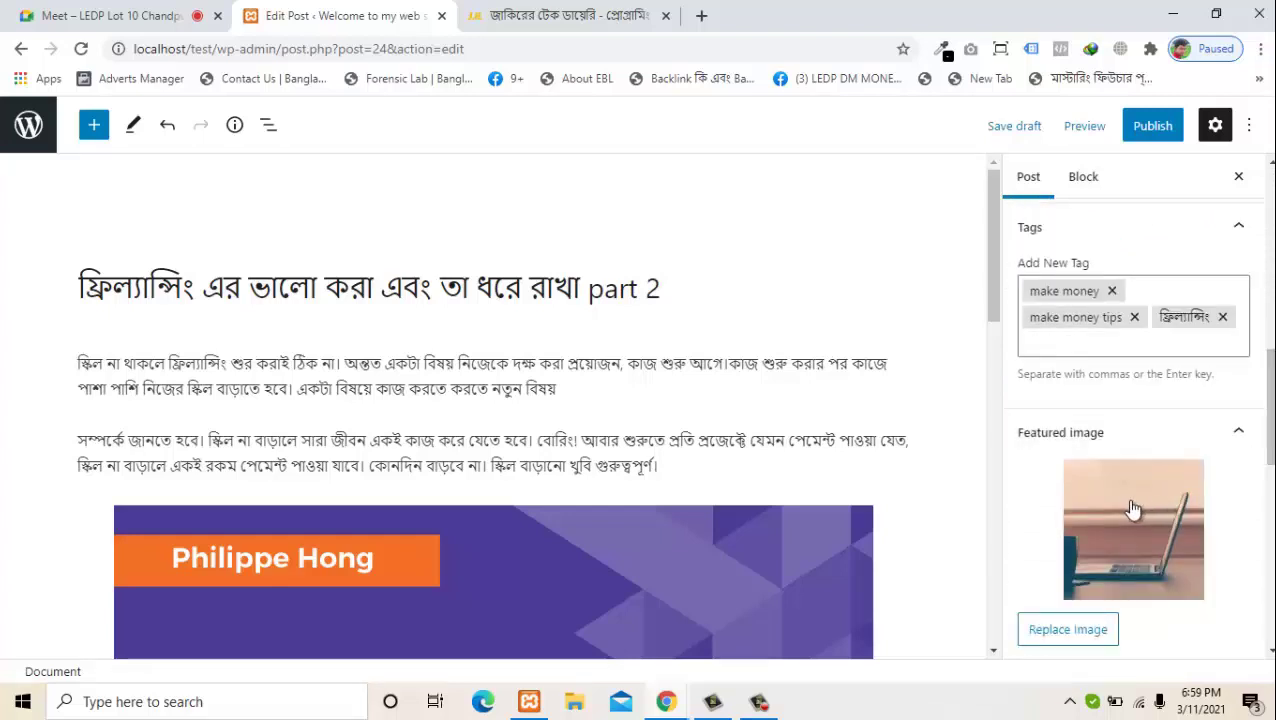
left_click(1133, 510)
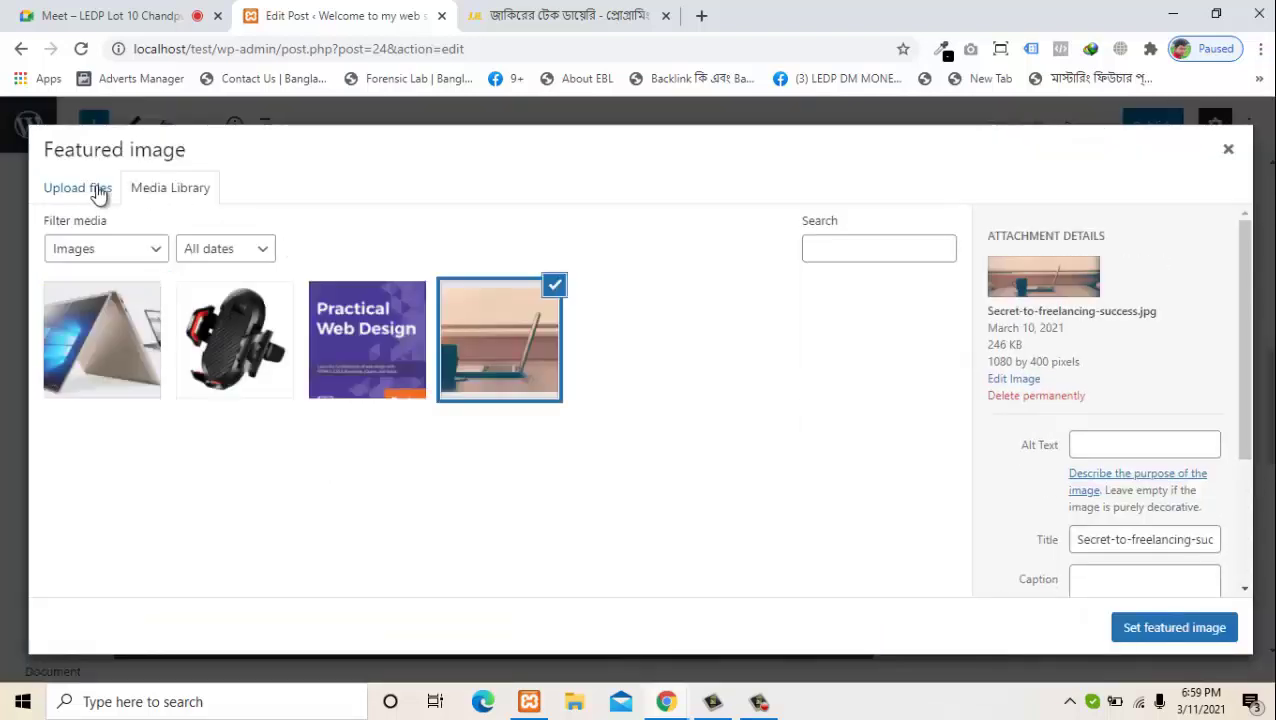
left_click(98, 190)
left_click(636, 424)
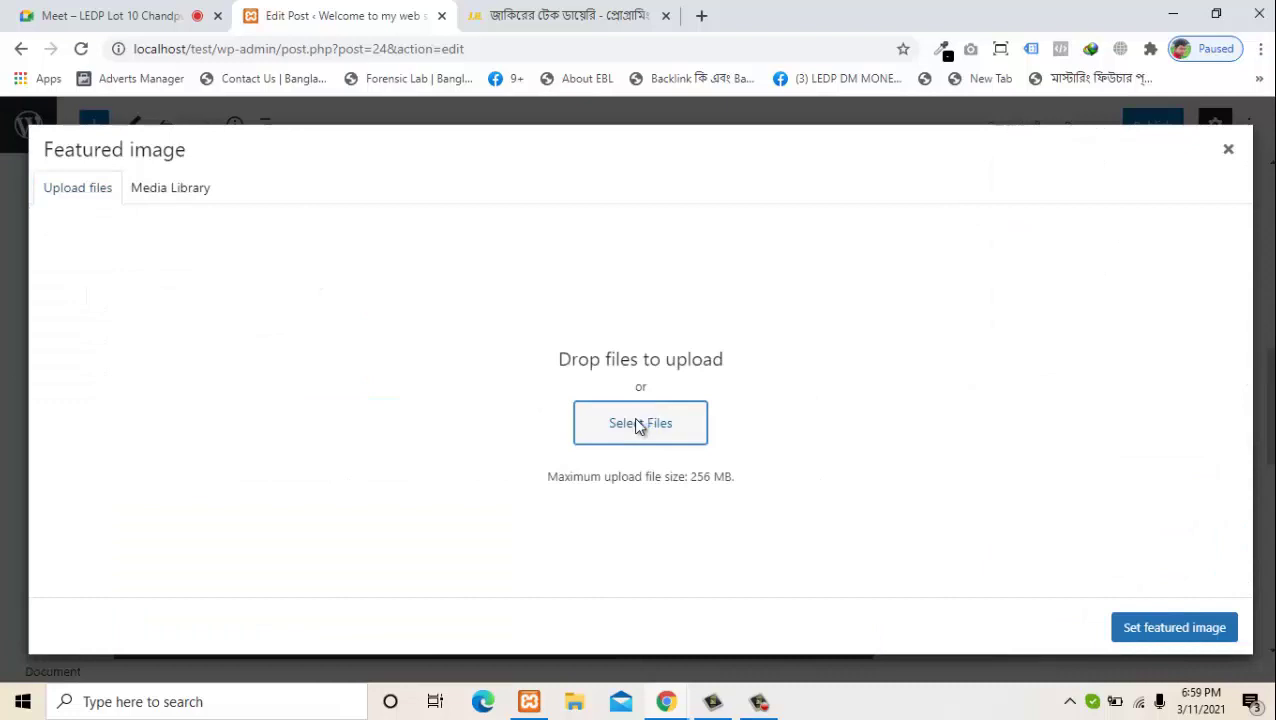
left_click(636, 424)
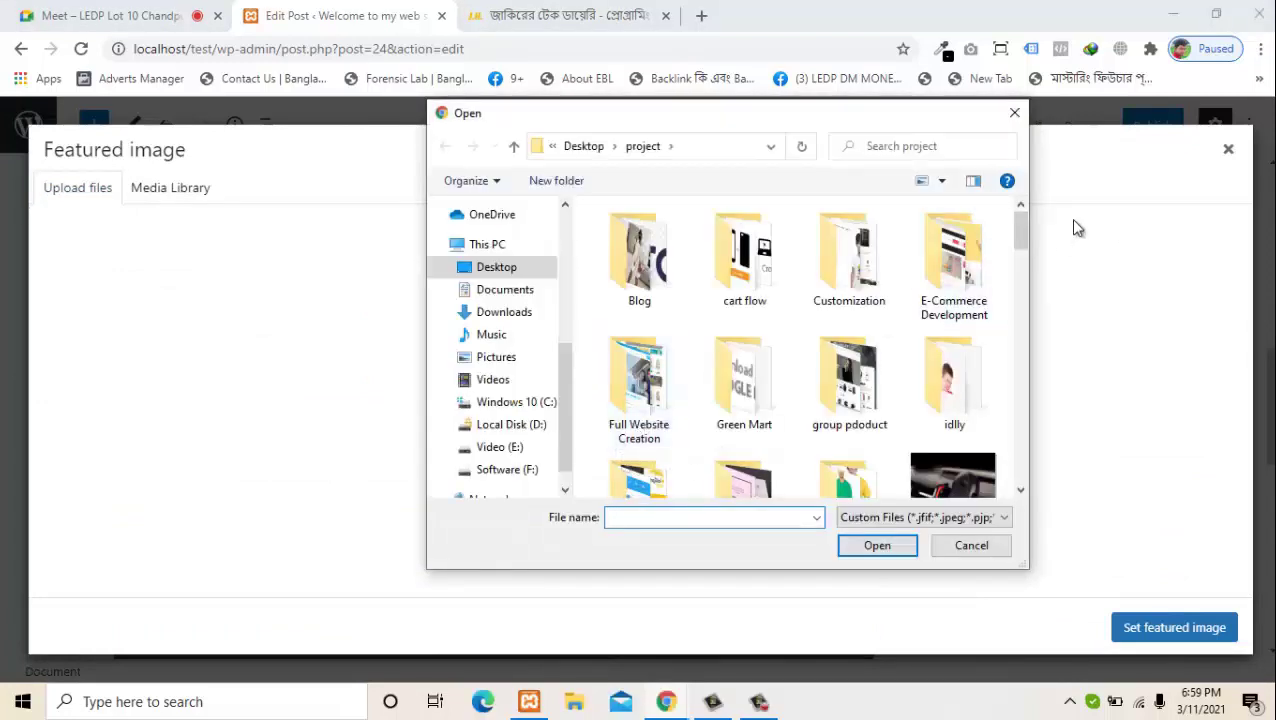
left_click_drag(1019, 247, 1001, 268)
left_click(743, 298)
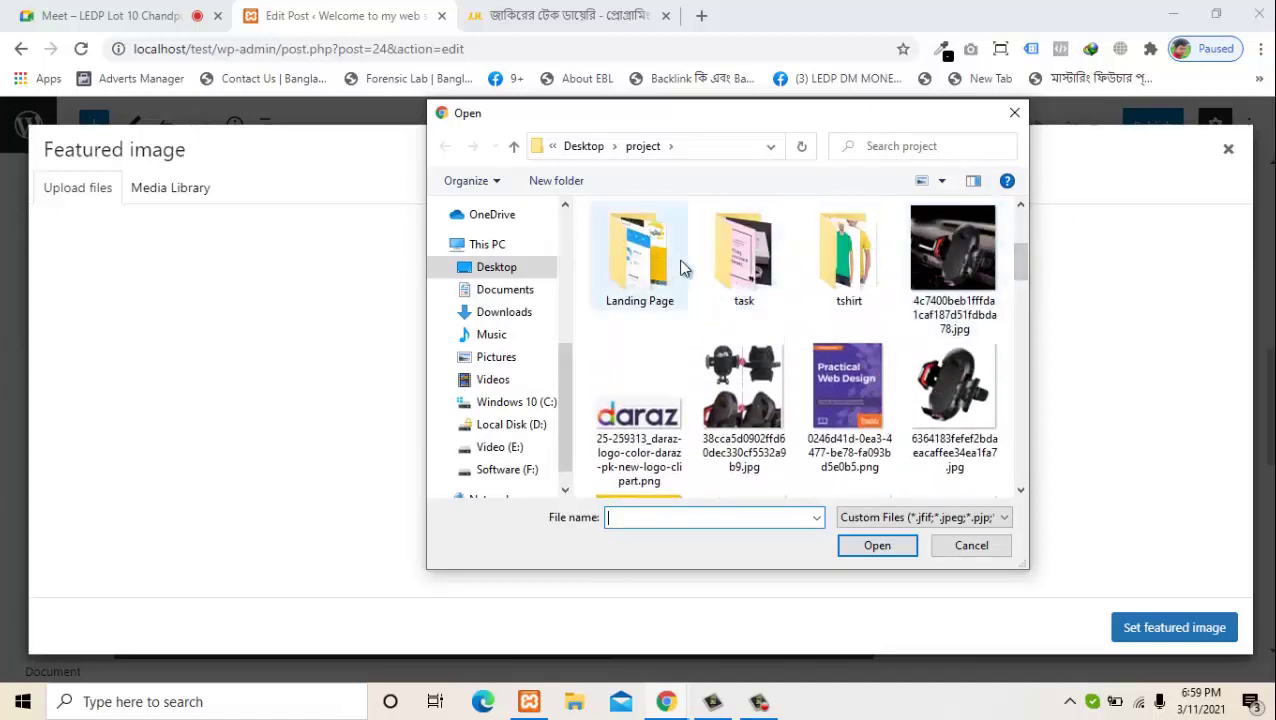
double_click(743, 280)
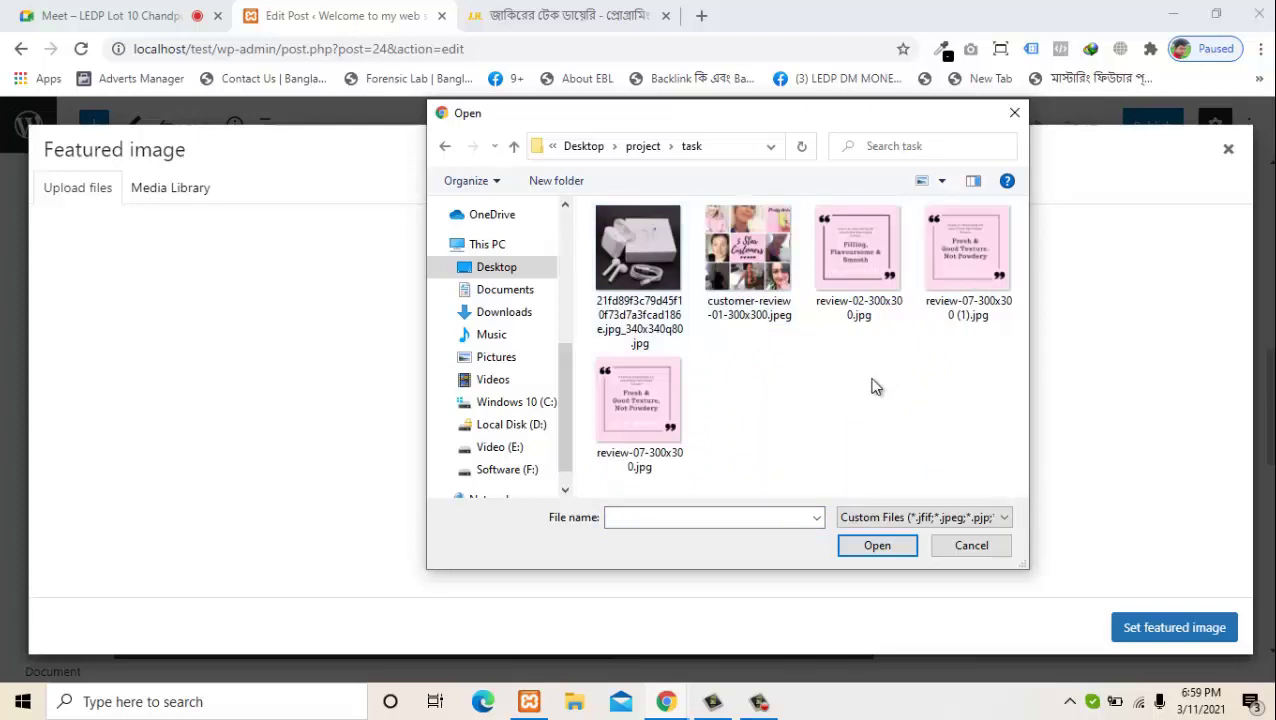
left_click(775, 270)
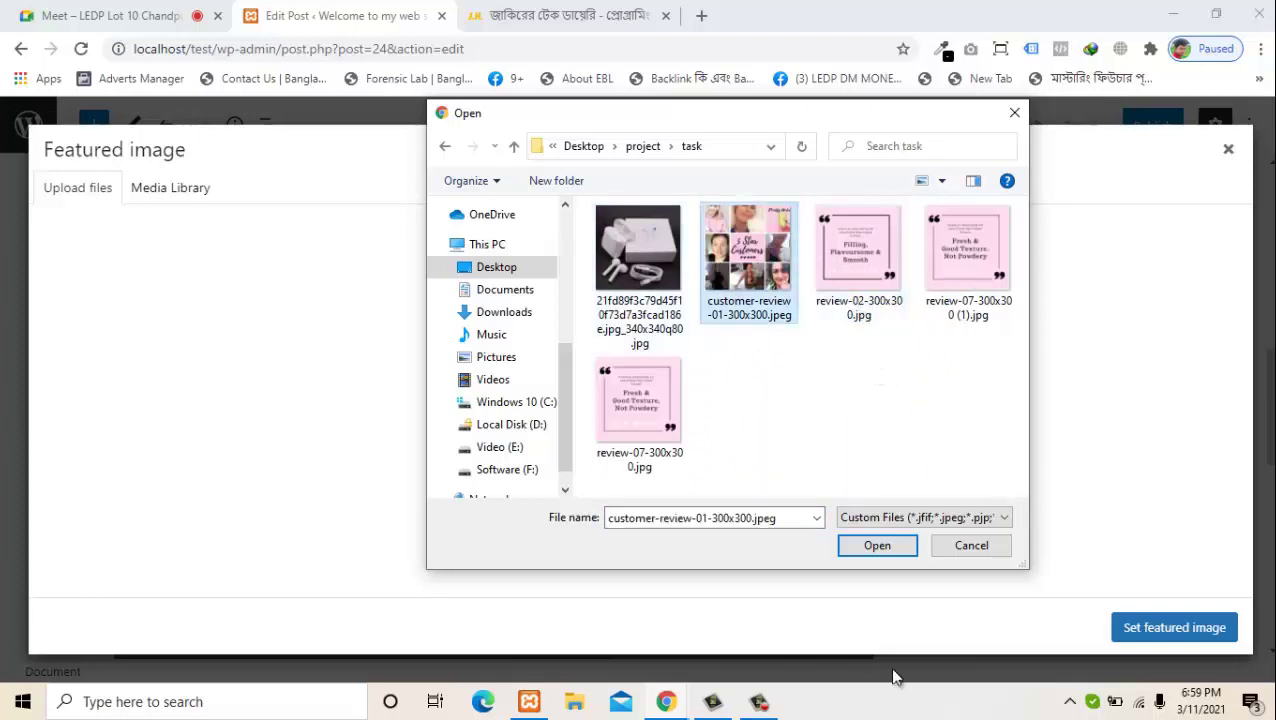
left_click(875, 557)
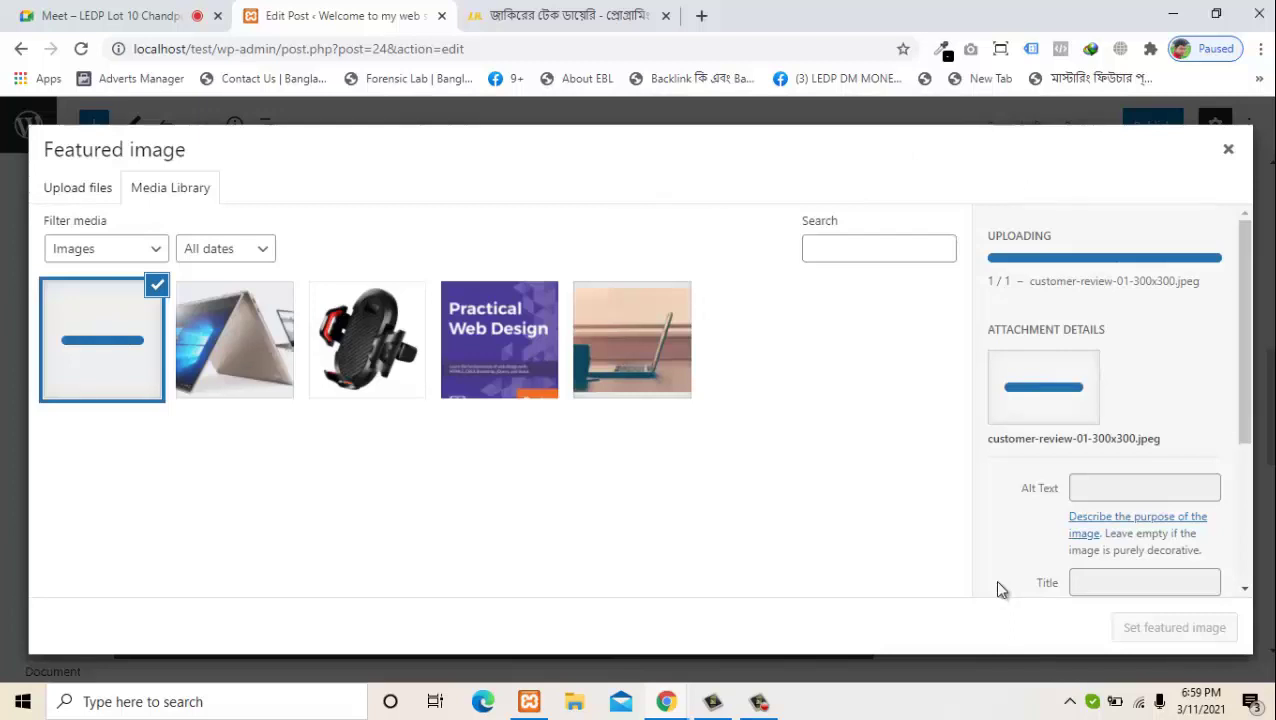
left_click(1126, 628)
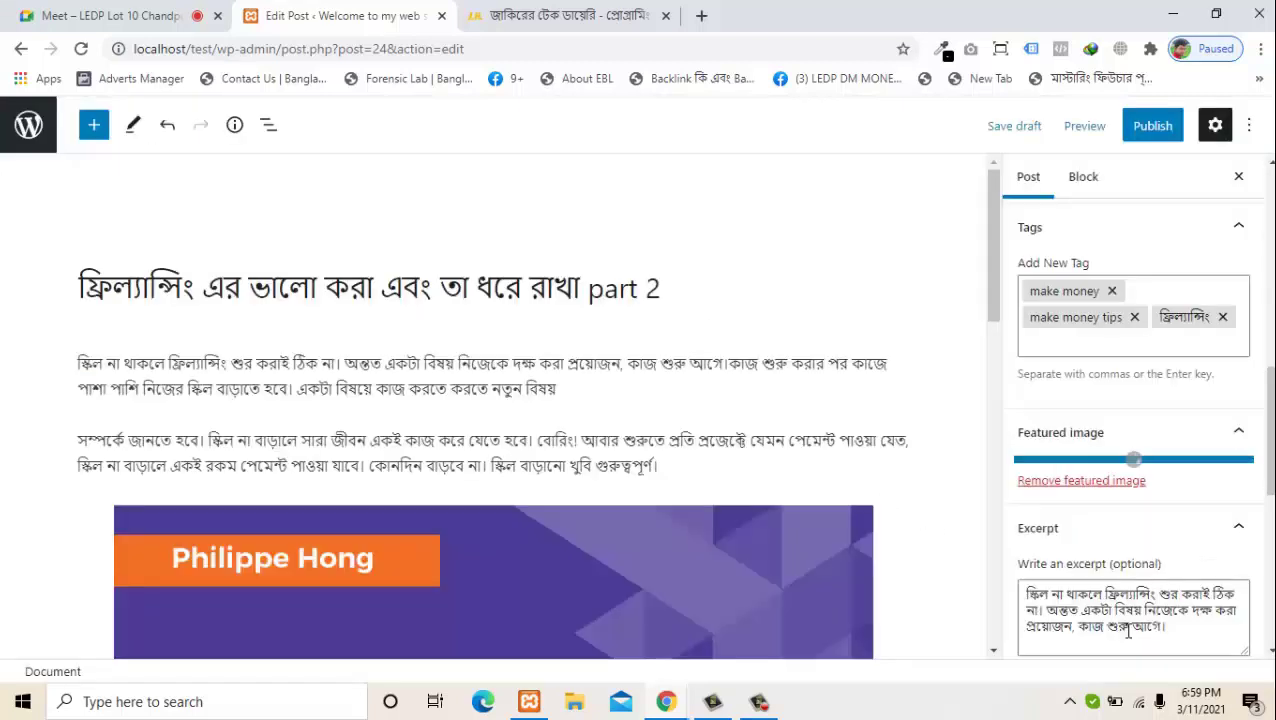
- Publish the post "ফ্রিল্যান্সিং এর ভালো করা এবং তা ধরে রাখা part 2" immediately with public visibility
left_click(1150, 137)
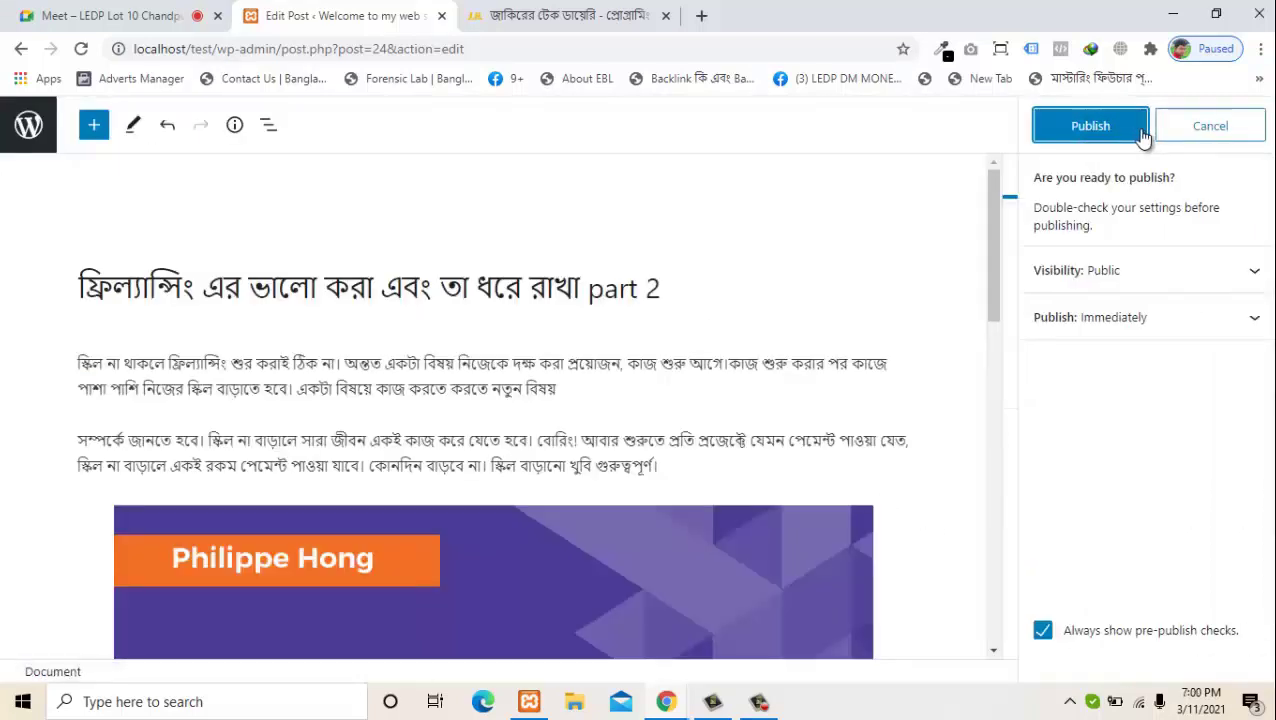
left_click(1128, 128)
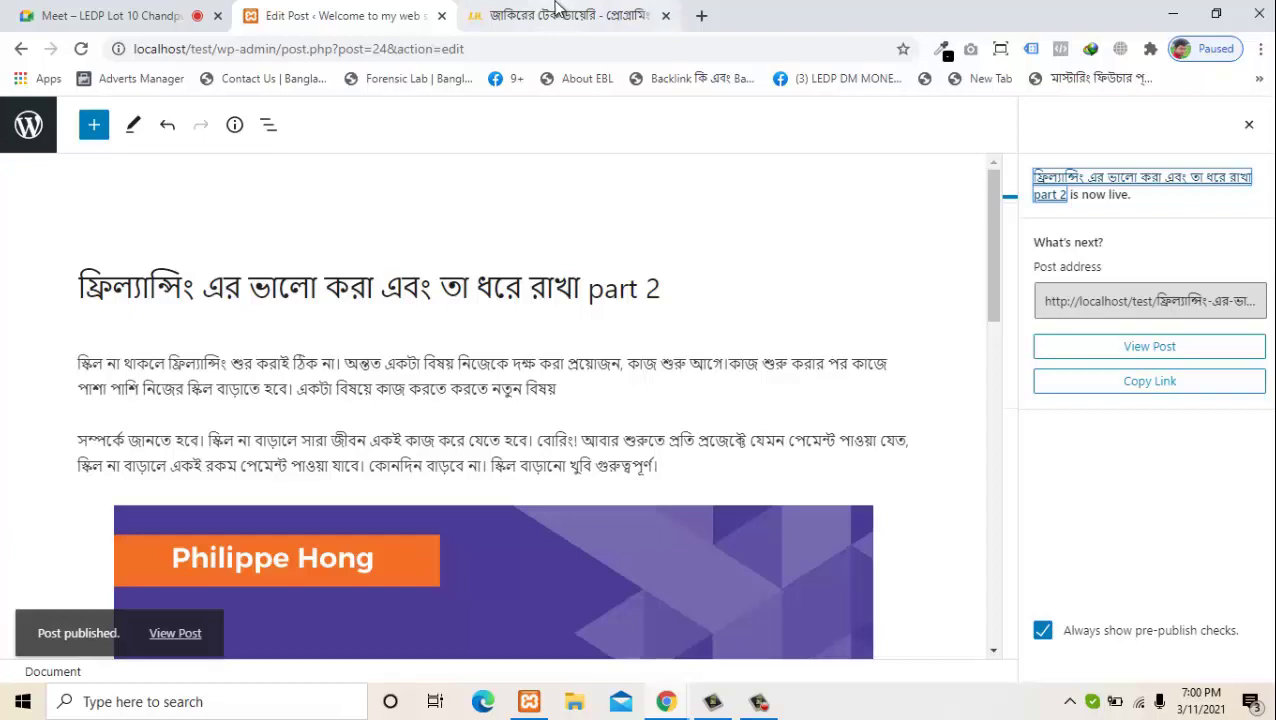
- Switch to the already open jakir.me website to view its home page
left_click(550, 18)
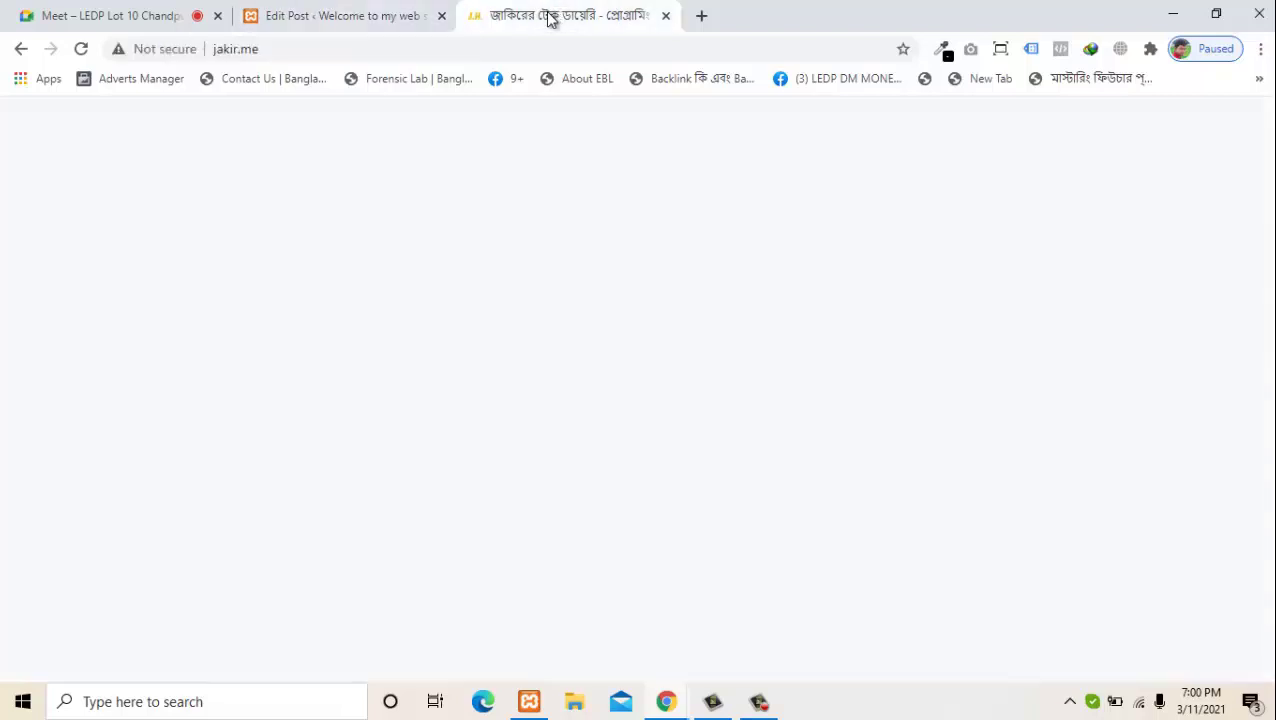